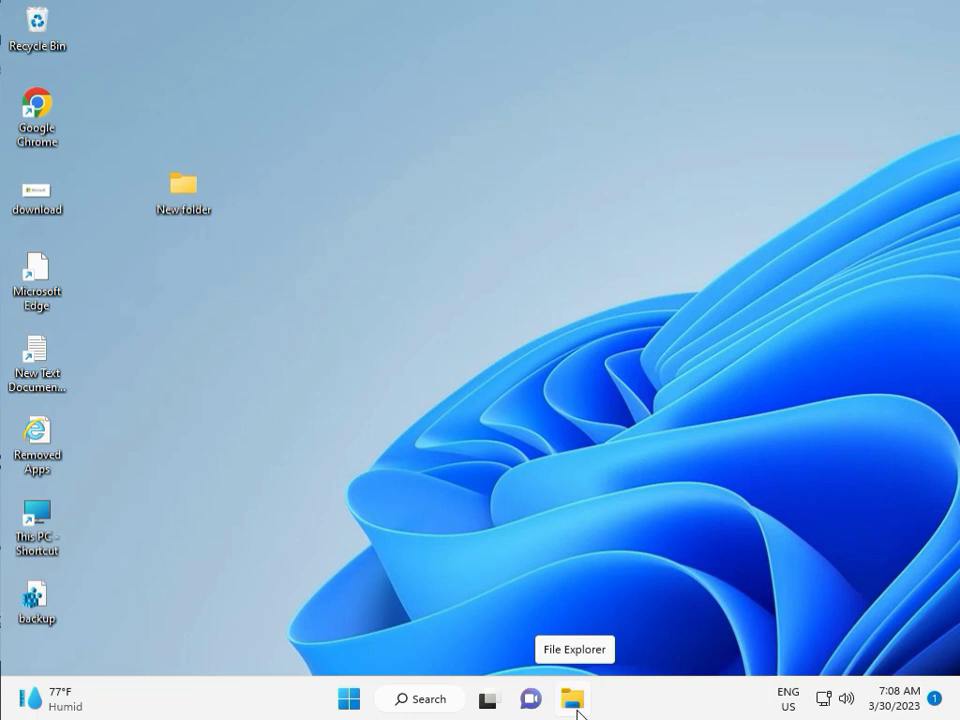
# Open Settings and go to System > Troubleshoot > Other troubleshooters.
pyautogui.click(349, 698)
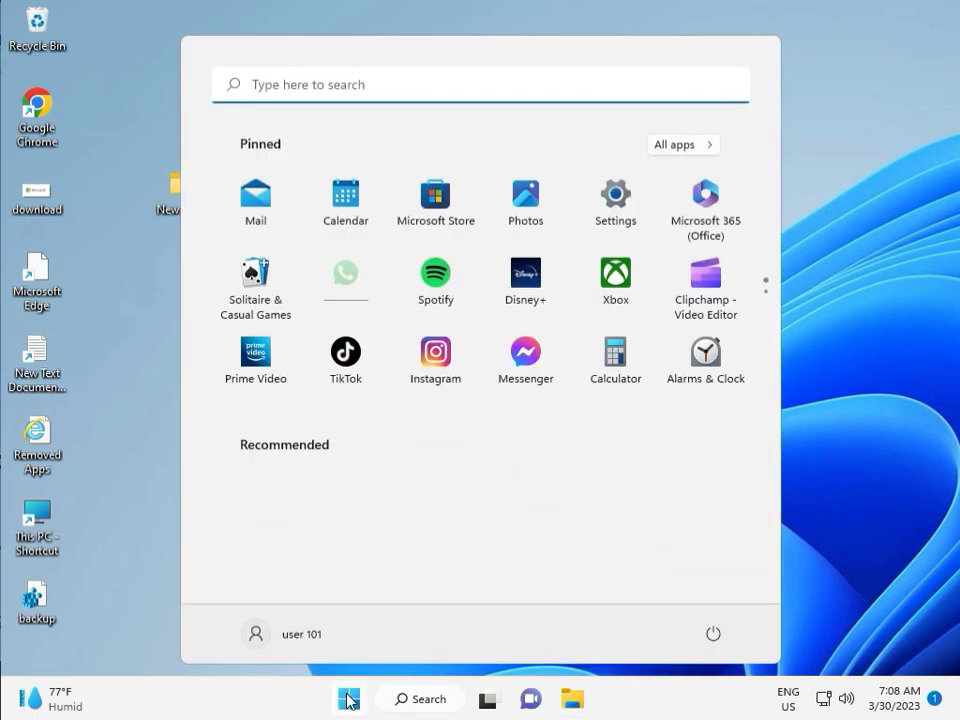
pyautogui.click(627, 203)
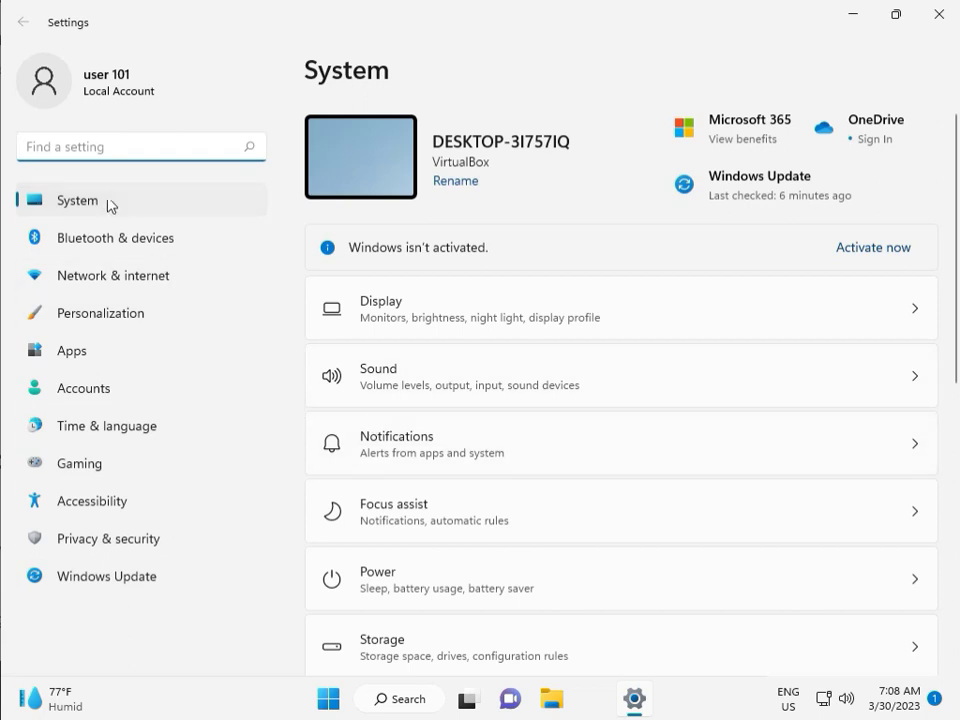
pyautogui.scroll(-3, 478, 508)
pyautogui.scroll(-1, 480, 525)
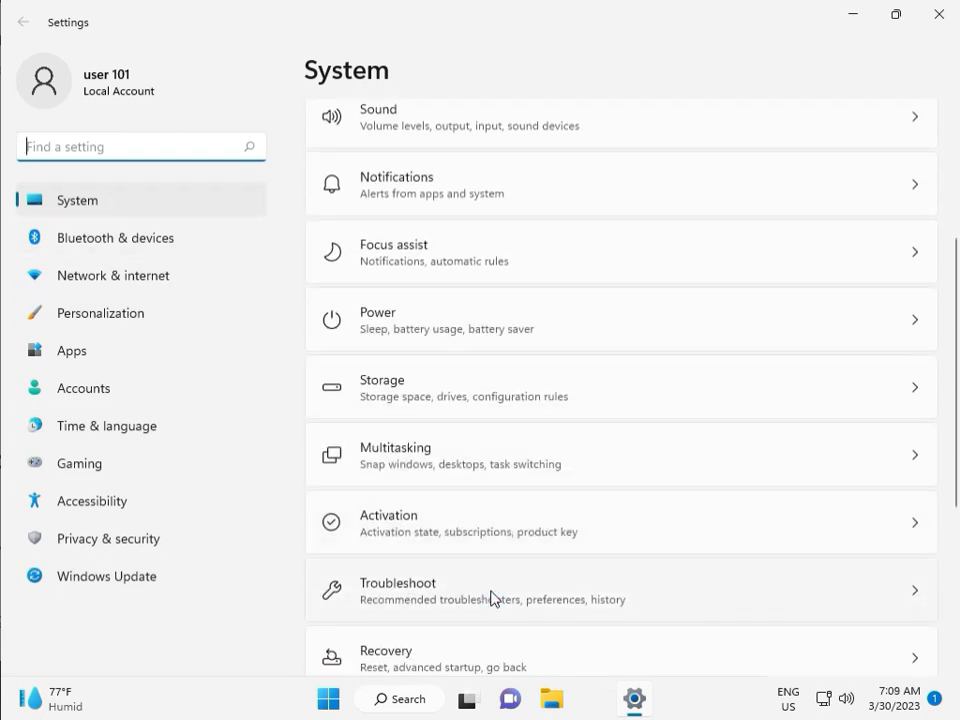
pyautogui.click(491, 598)
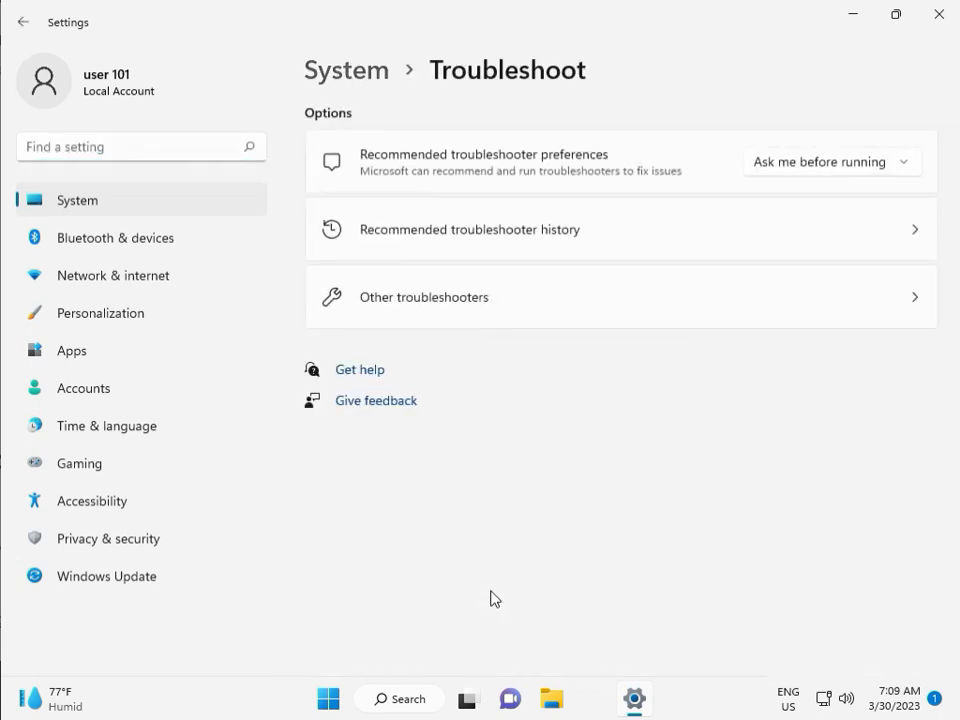
pyautogui.click(415, 304)
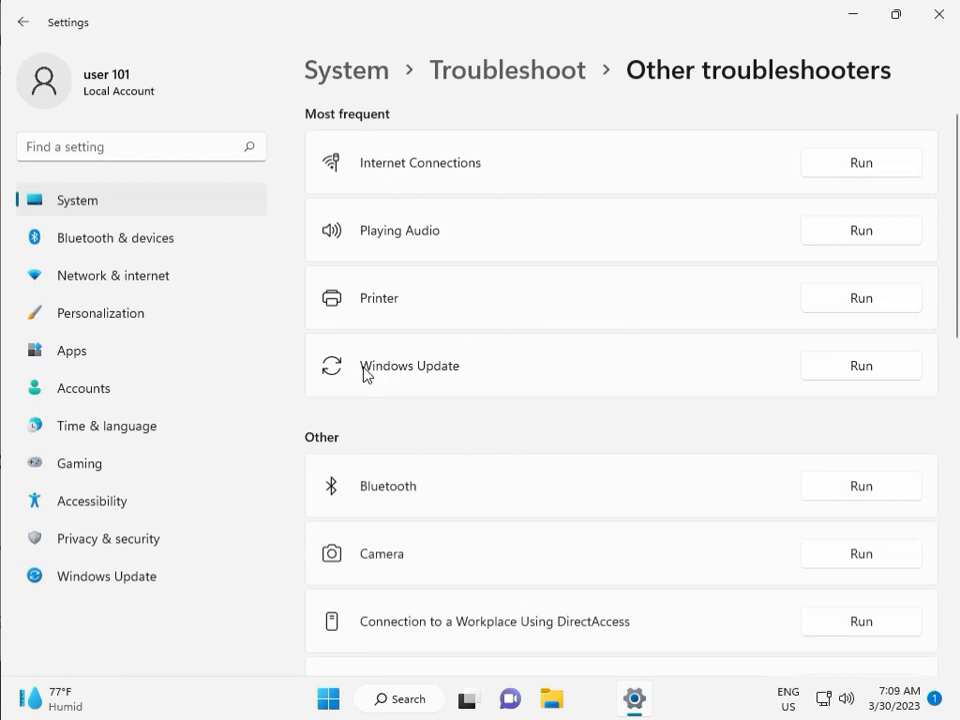
# Run the Windows Update troubleshooter until it reports issues detected, then close it and Settings.
pyautogui.click(855, 368)
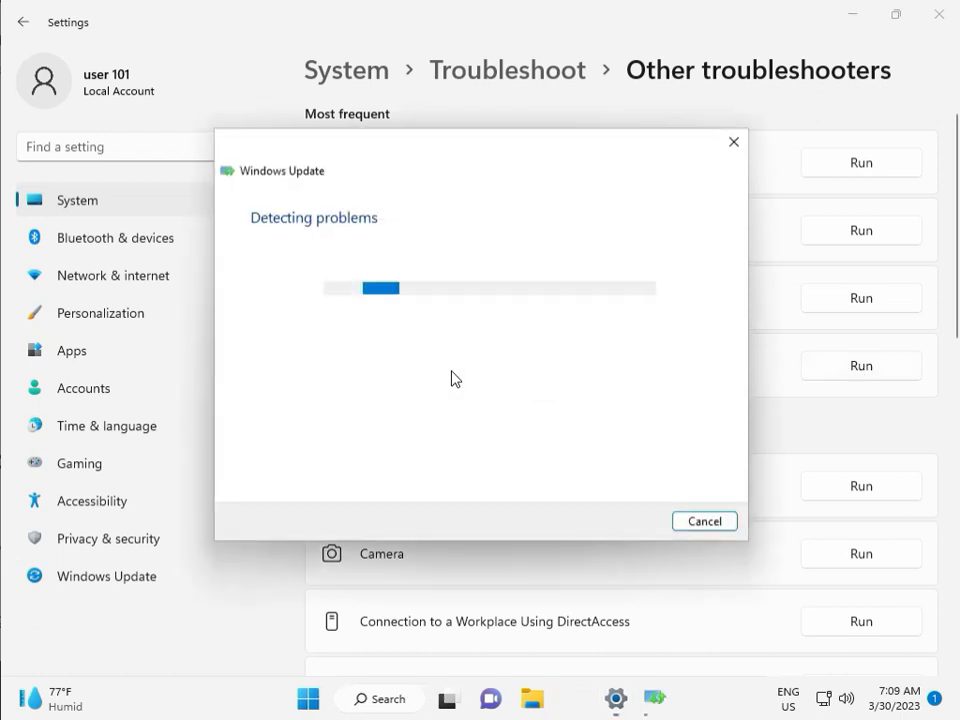
pyautogui.moveTo(453, 157); pyautogui.dragTo(325, 113)
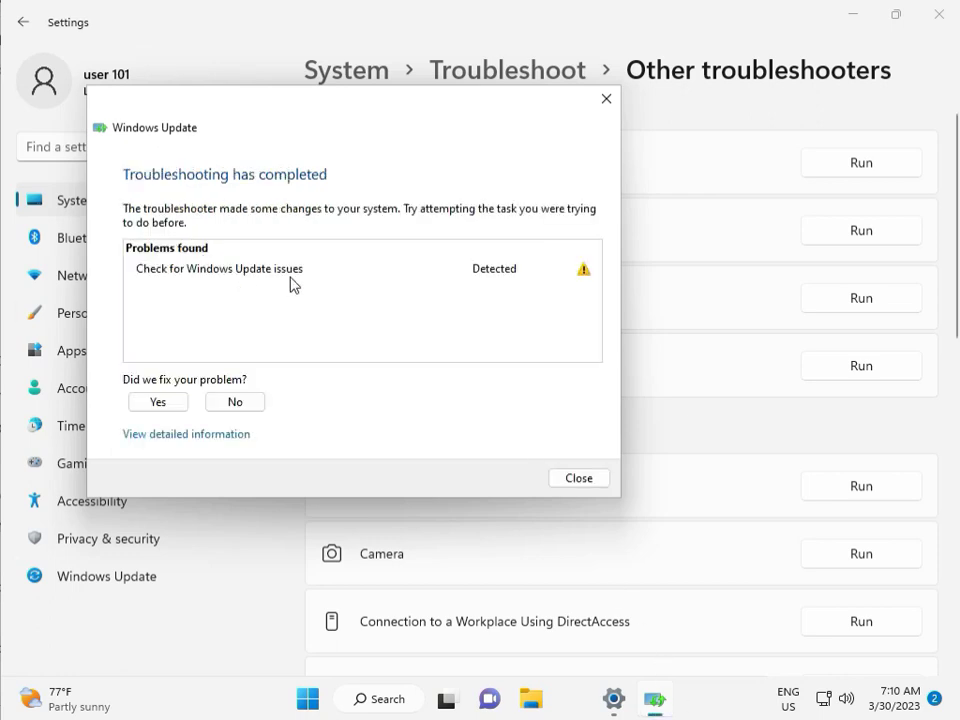
pyautogui.click(579, 478)
pyautogui.click(945, 22)
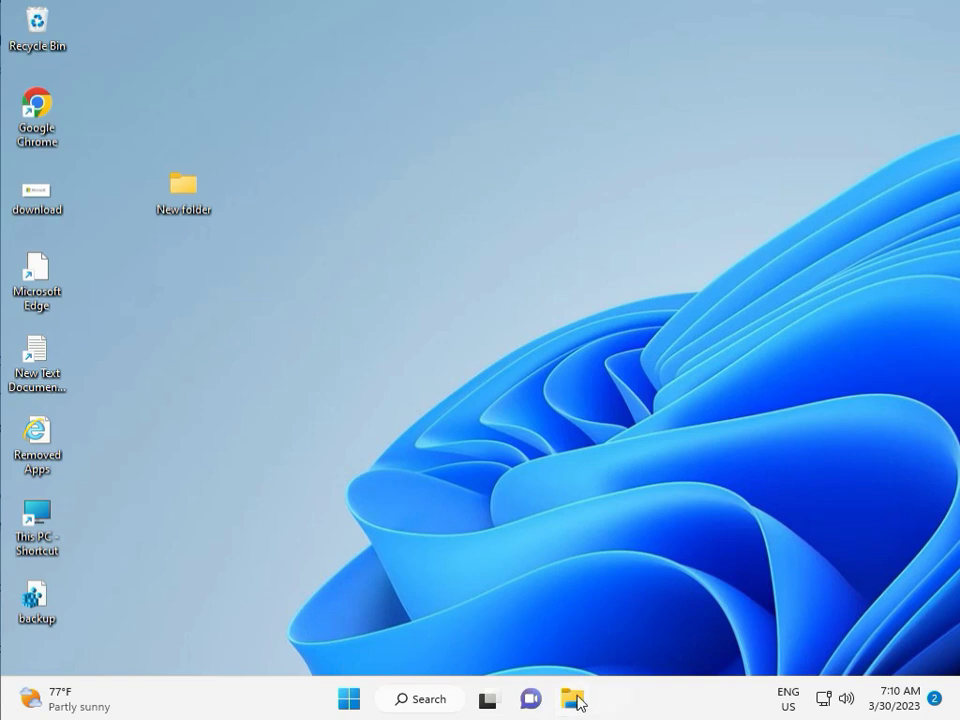
# Open the Windows folder on Local Disk (C:) in File Explorer.
pyautogui.click(574, 702)
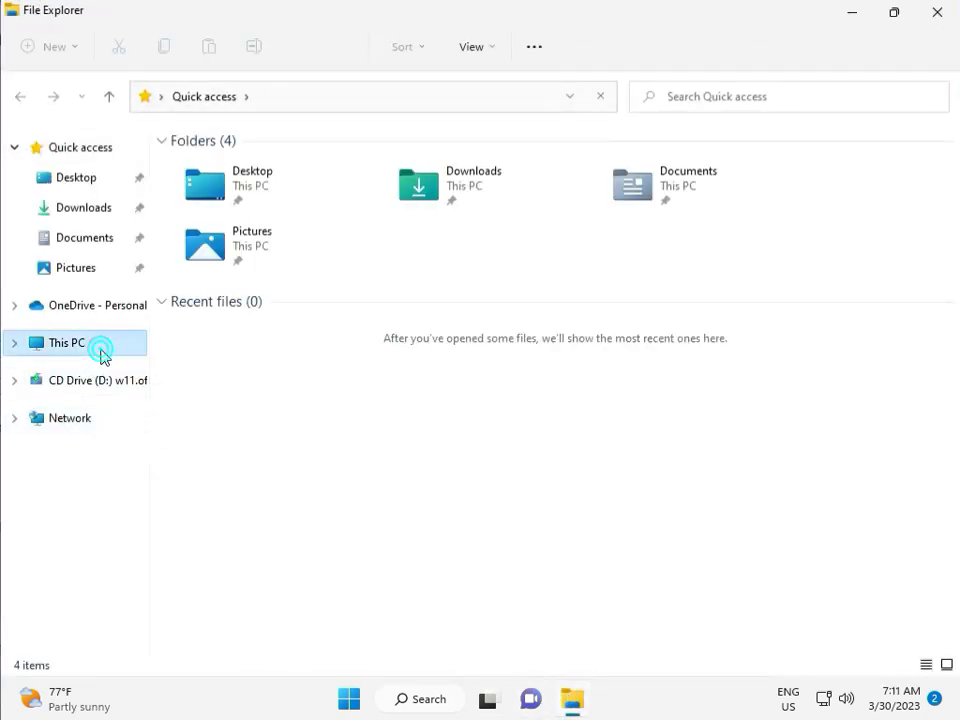
pyautogui.click(101, 354)
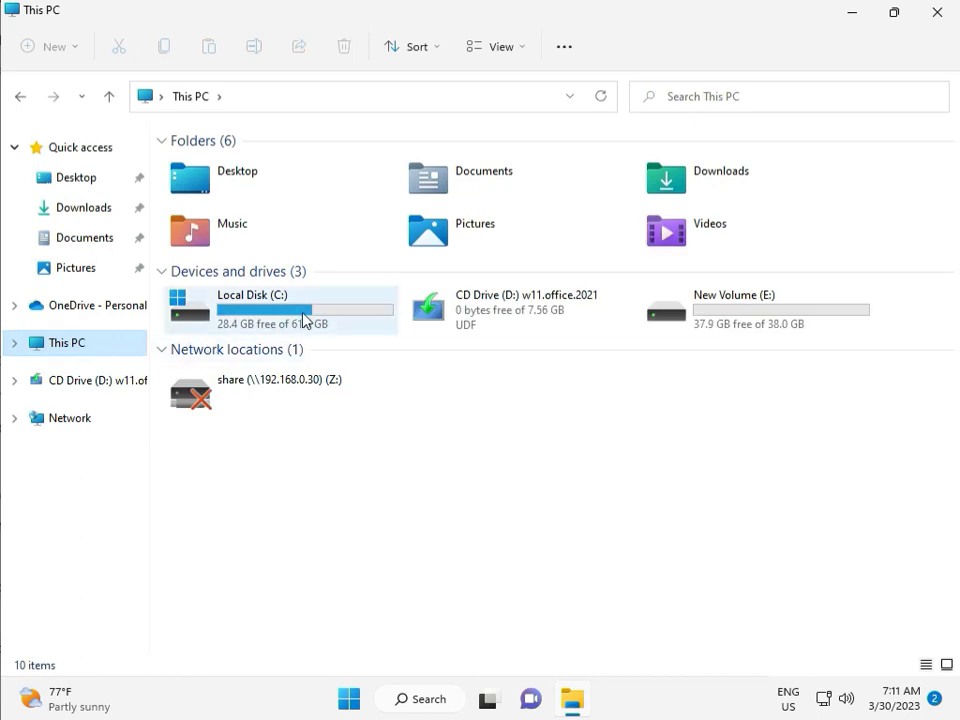
pyautogui.doubleClick(302, 314)
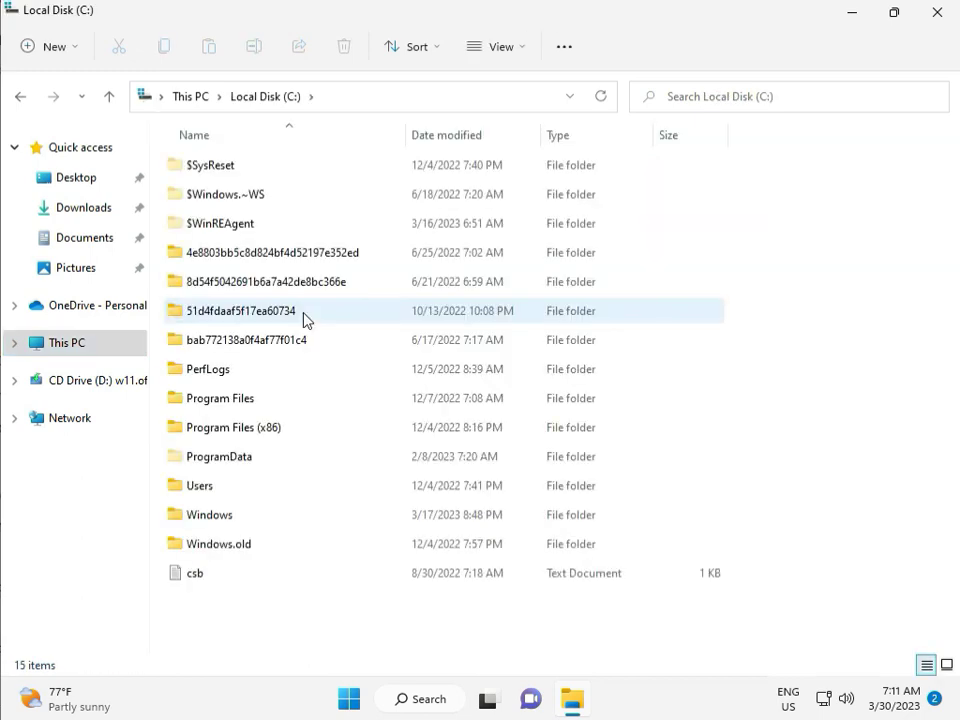
pyautogui.click(249, 518)
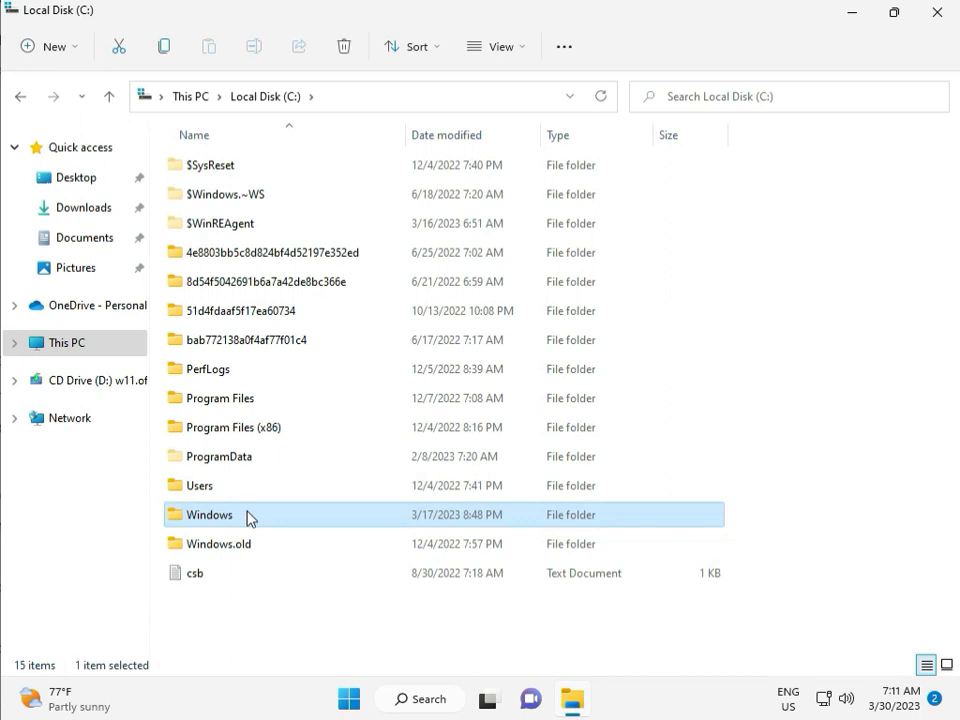
pyautogui.doubleClick(248, 516)
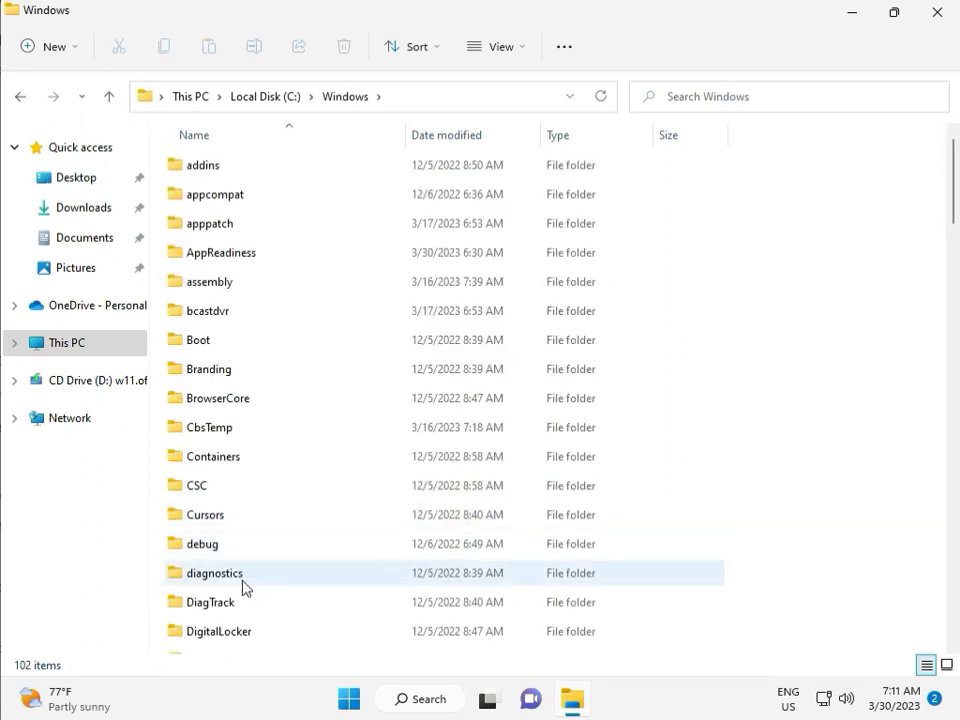
# Open SoftwareDistribution and then its Download folder.
pyautogui.scroll(-4, 349, 570)
pyautogui.scroll(-4, 349, 572)
pyautogui.scroll(-3, 349, 572)
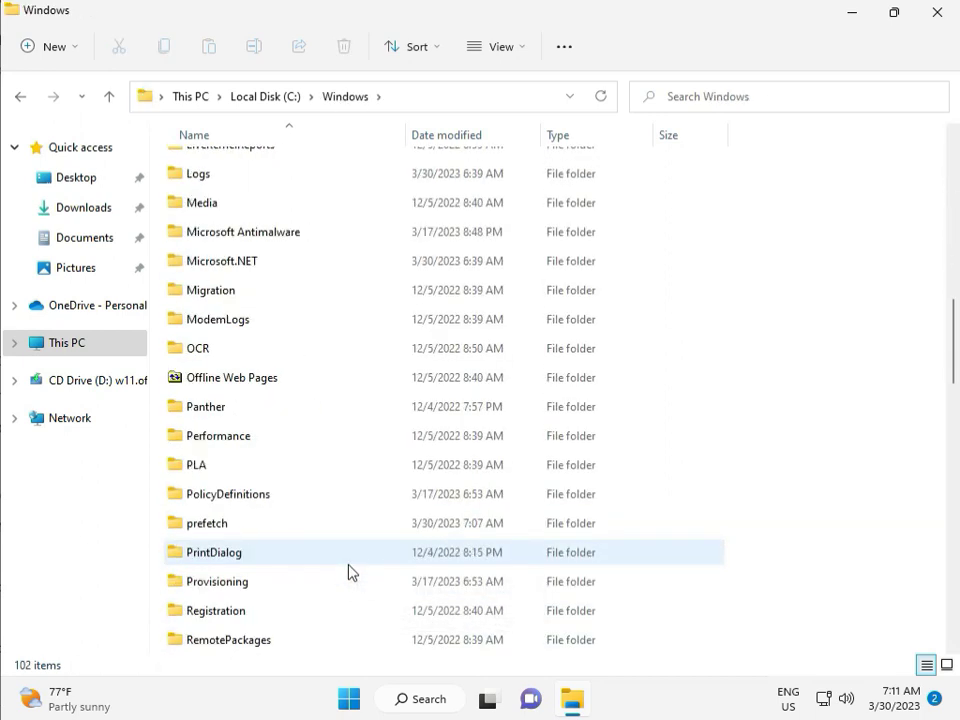
pyautogui.scroll(-4, 349, 572)
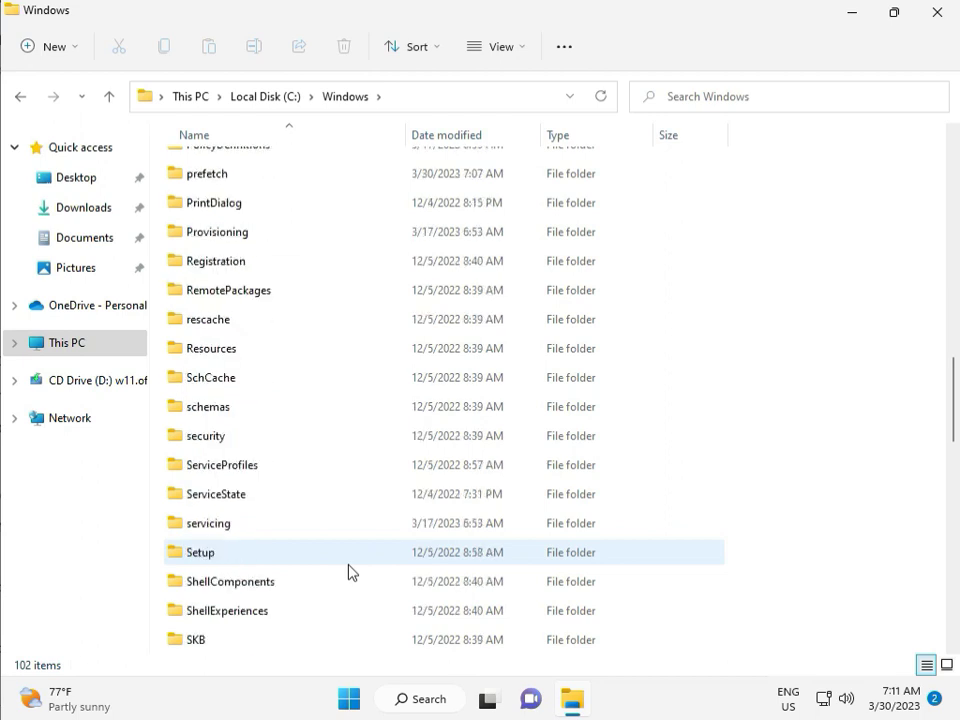
pyautogui.scroll(-1, 345, 568)
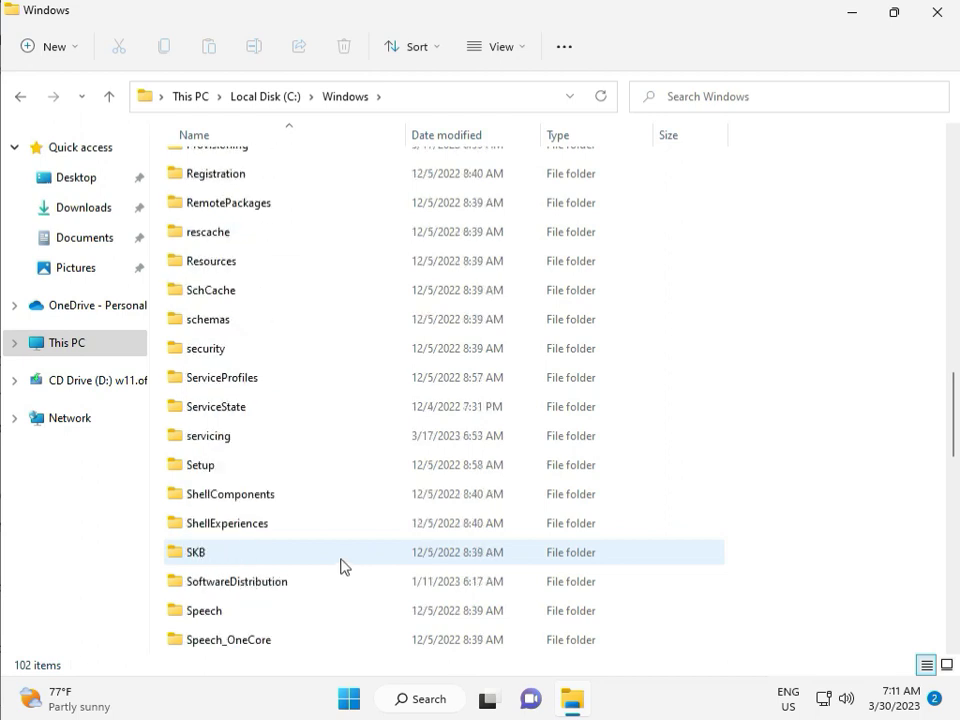
pyautogui.scroll(-1, 340, 566)
pyautogui.click(262, 497)
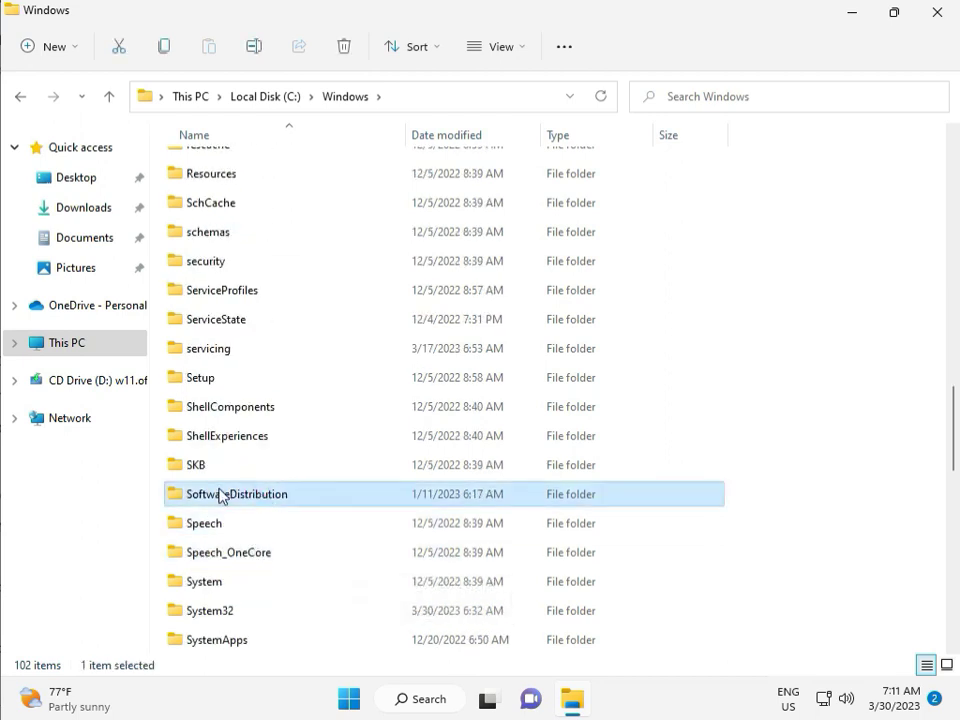
pyautogui.doubleClick(249, 499)
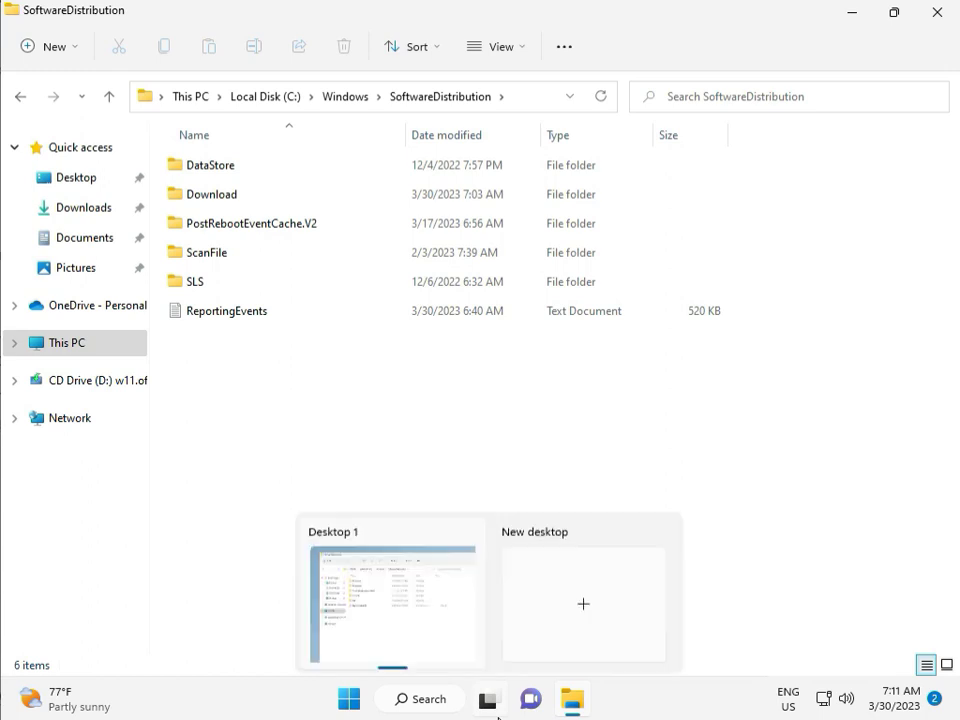
pyautogui.moveTo(487, 699)
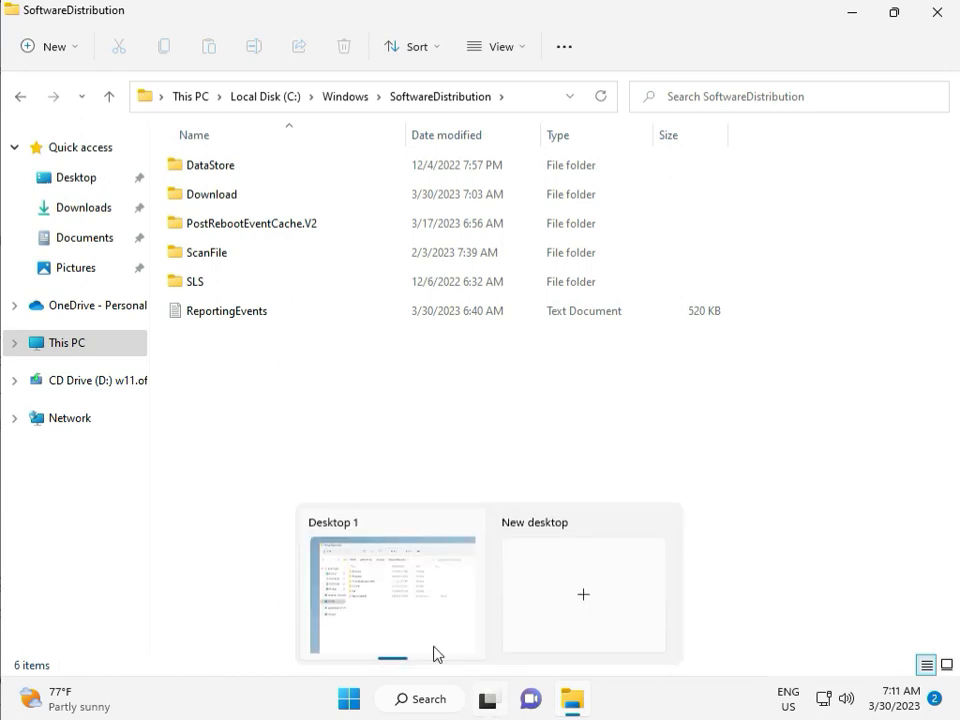
pyautogui.click(289, 412)
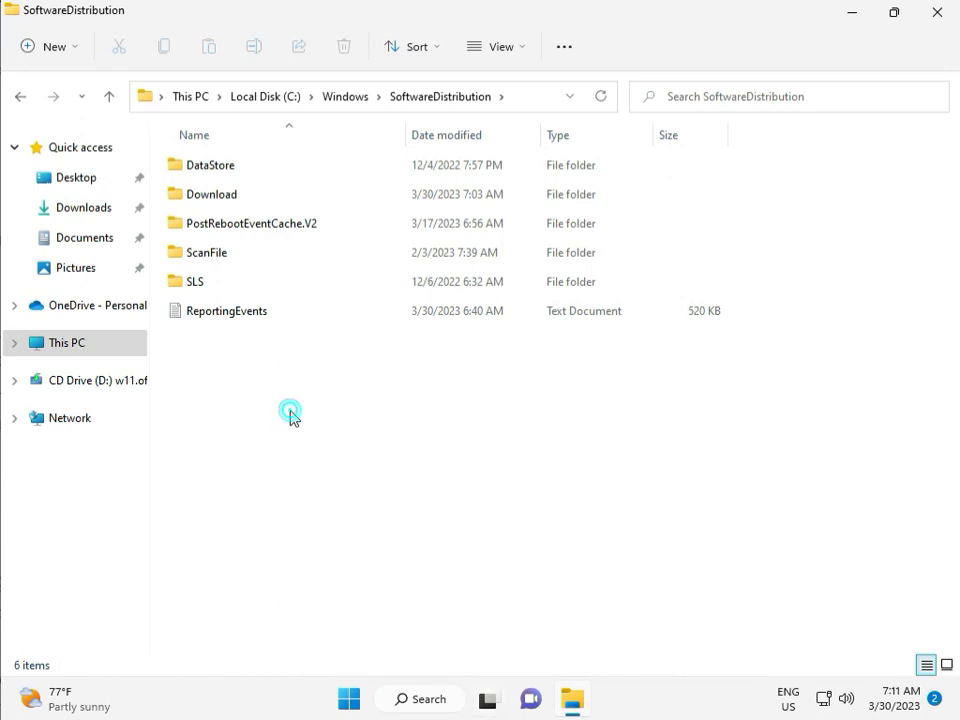
pyautogui.doubleClick(243, 197)
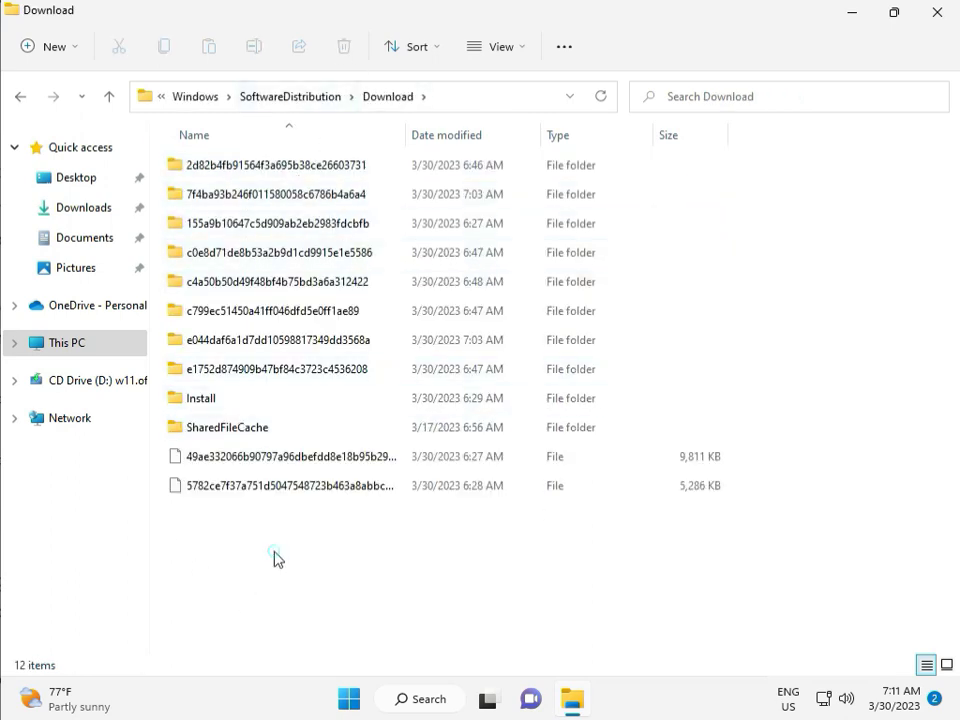
# Delete all twelve items in Download with admin permission, then return to SoftwareDistribution.
pyautogui.moveTo(276, 551); pyautogui.dragTo(285, 175)
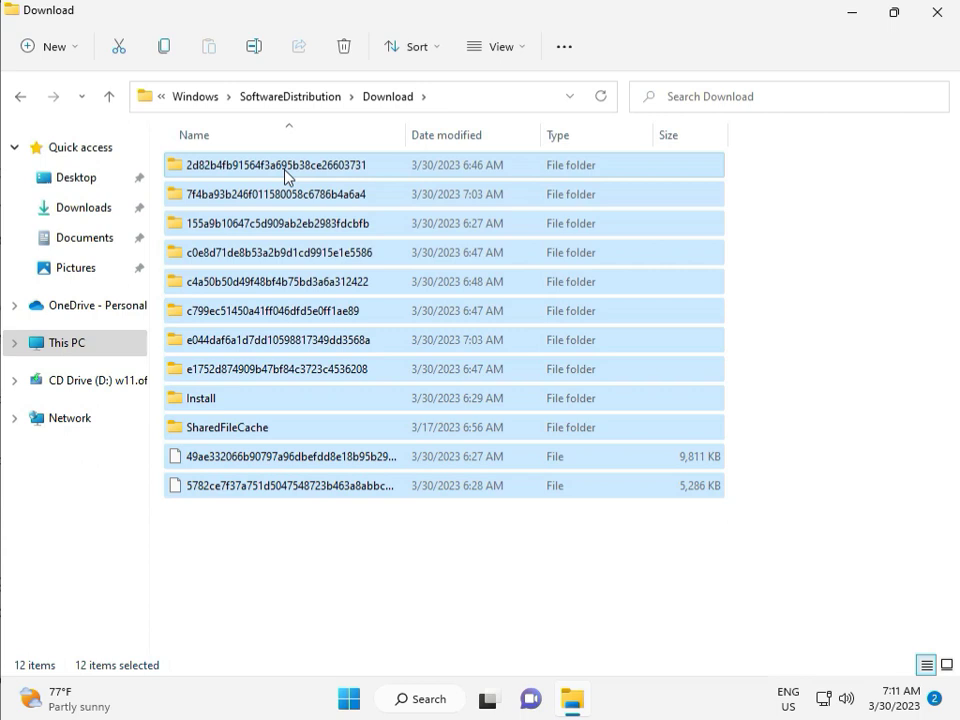
pyautogui.press('Delete')
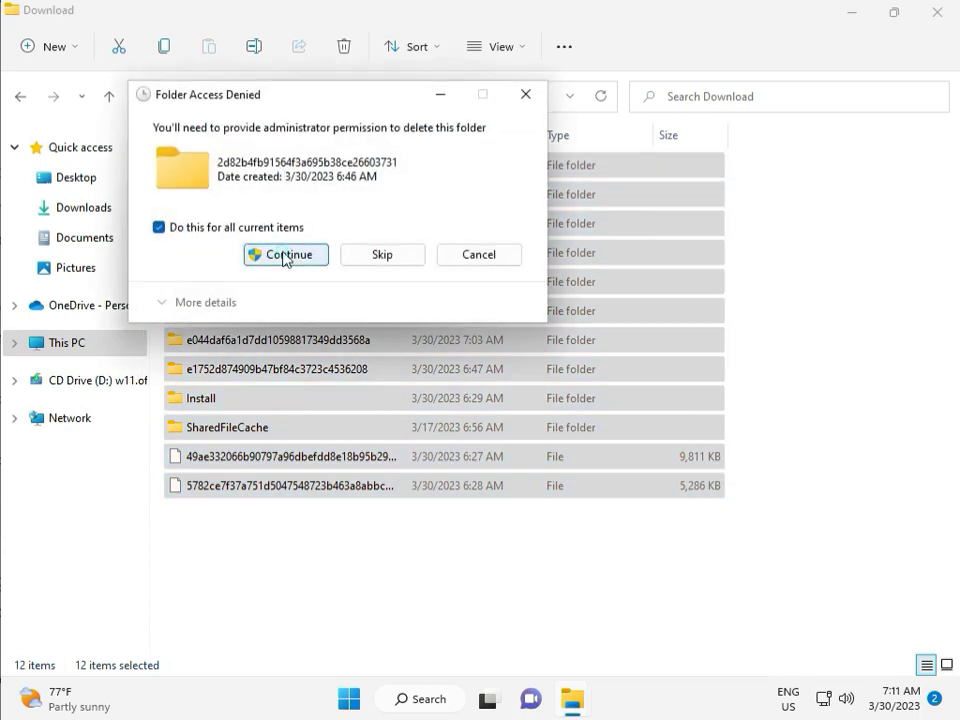
pyautogui.click(285, 255)
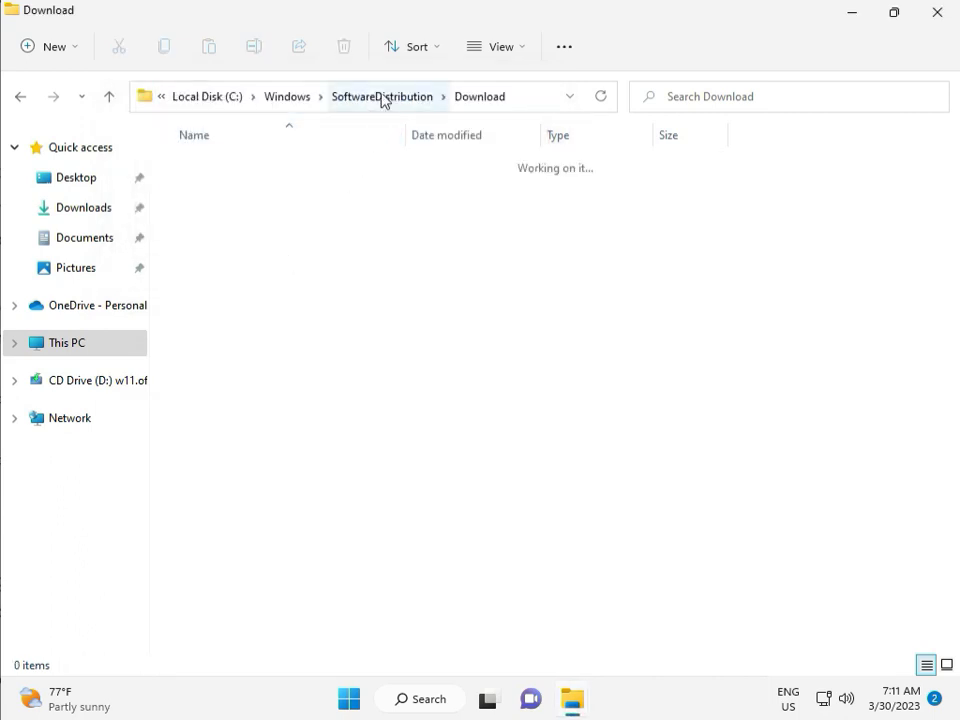
pyautogui.click(381, 96)
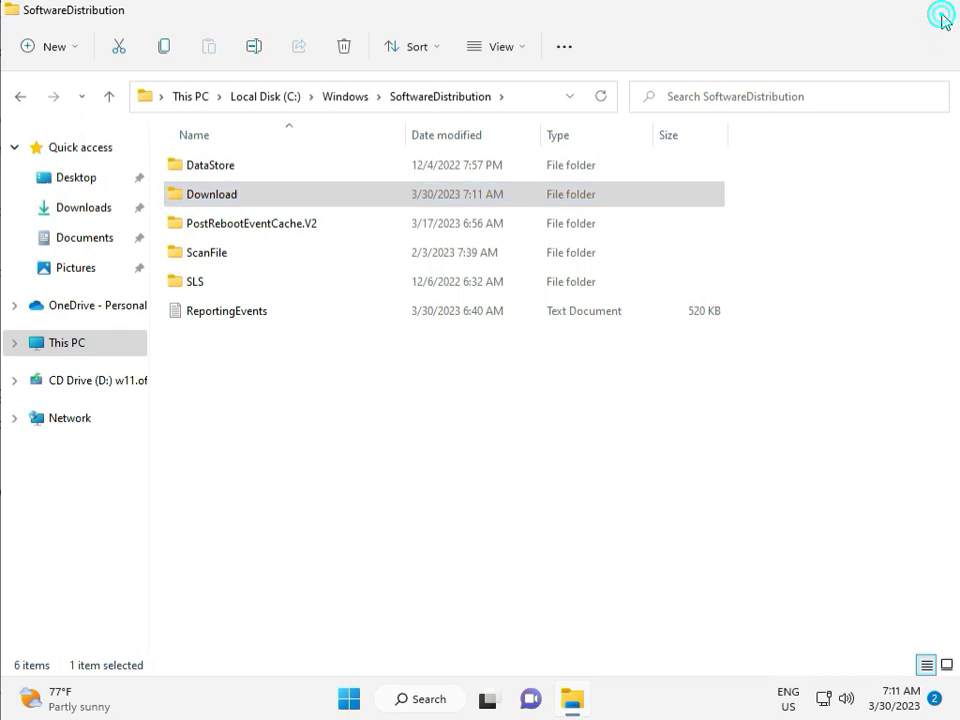
# Close File Explorer and launch the Services console from the Run box.
pyautogui.click(937, 14)
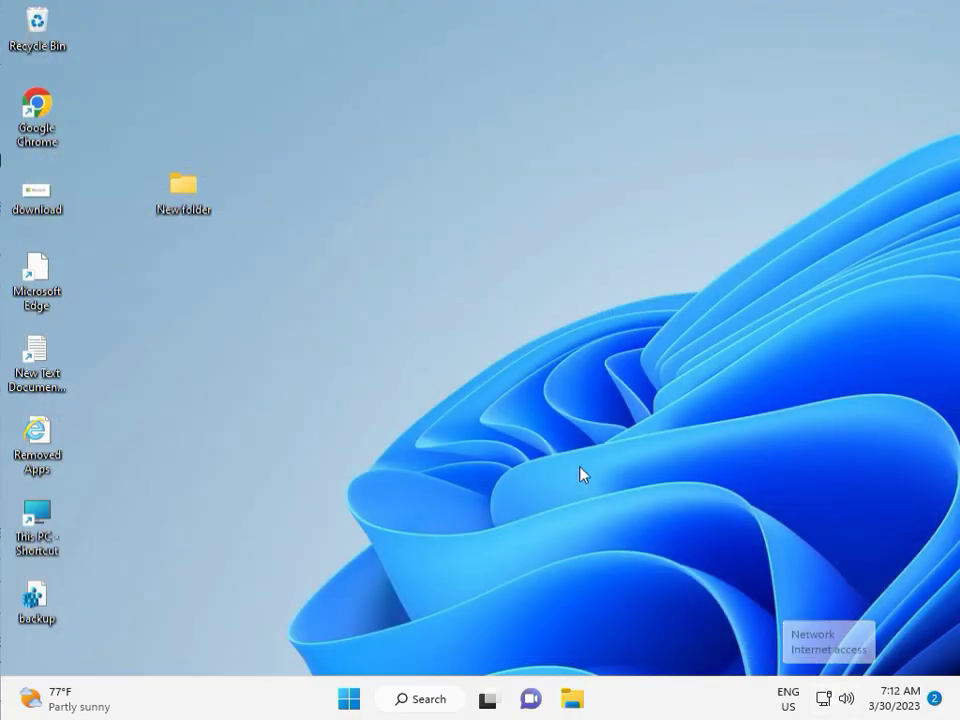
pyautogui.click(552, 402)
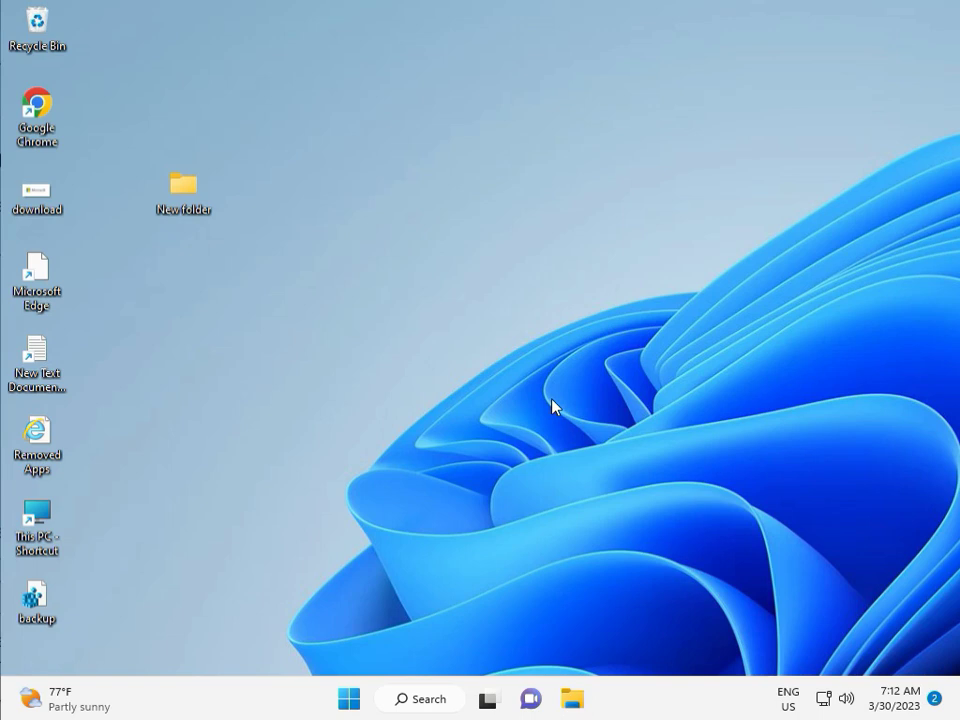
pyautogui.press('super+r')
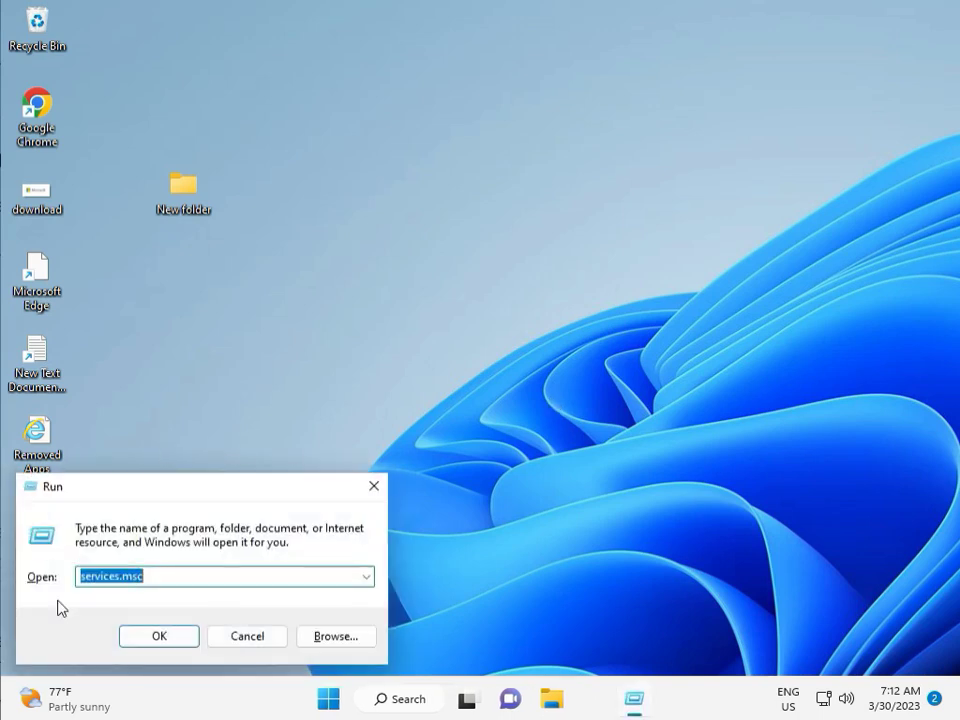
pyautogui.click(157, 636)
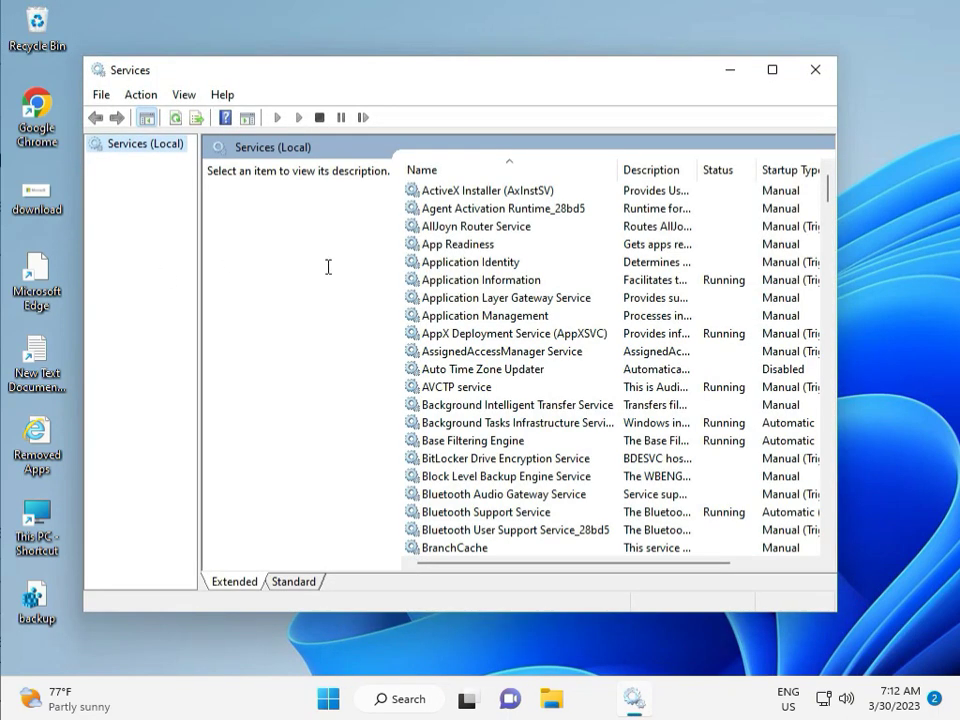
# Find the Windows Update service in the list and restart it.
pyautogui.click(534, 298)
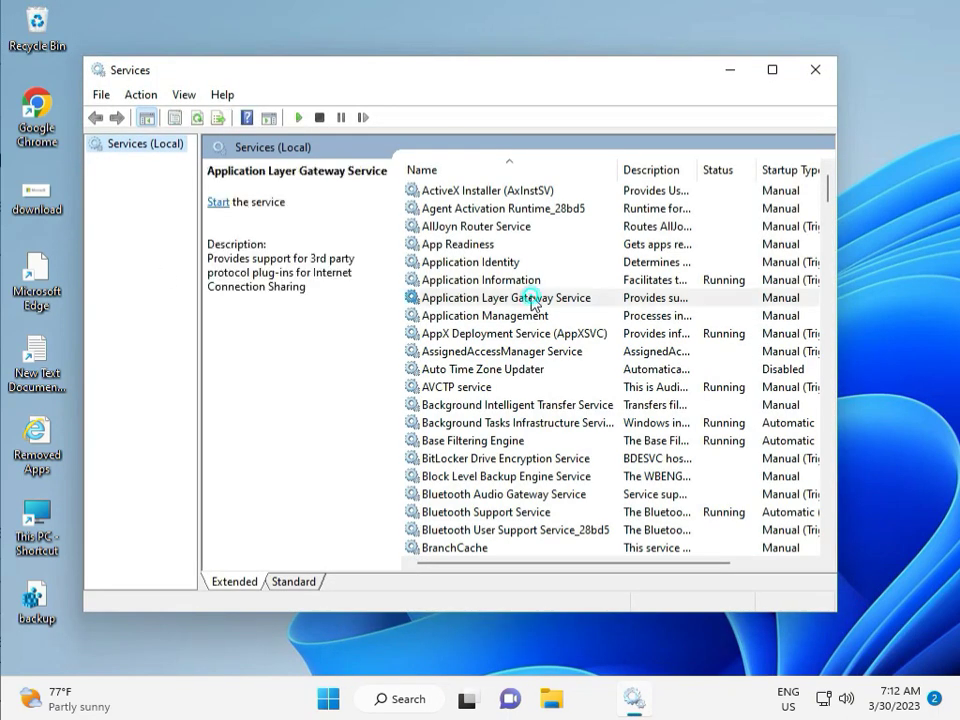
pyautogui.press('w')
pyautogui.scroll(-3, 495, 413)
pyautogui.scroll(-2, 495, 413)
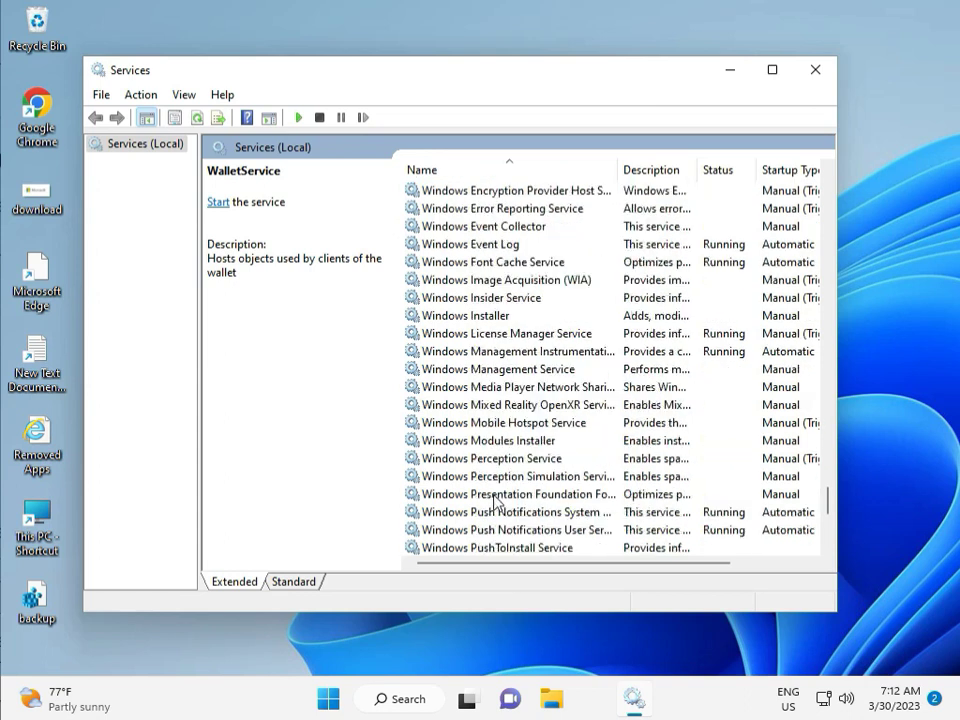
pyautogui.scroll(-5, 495, 413)
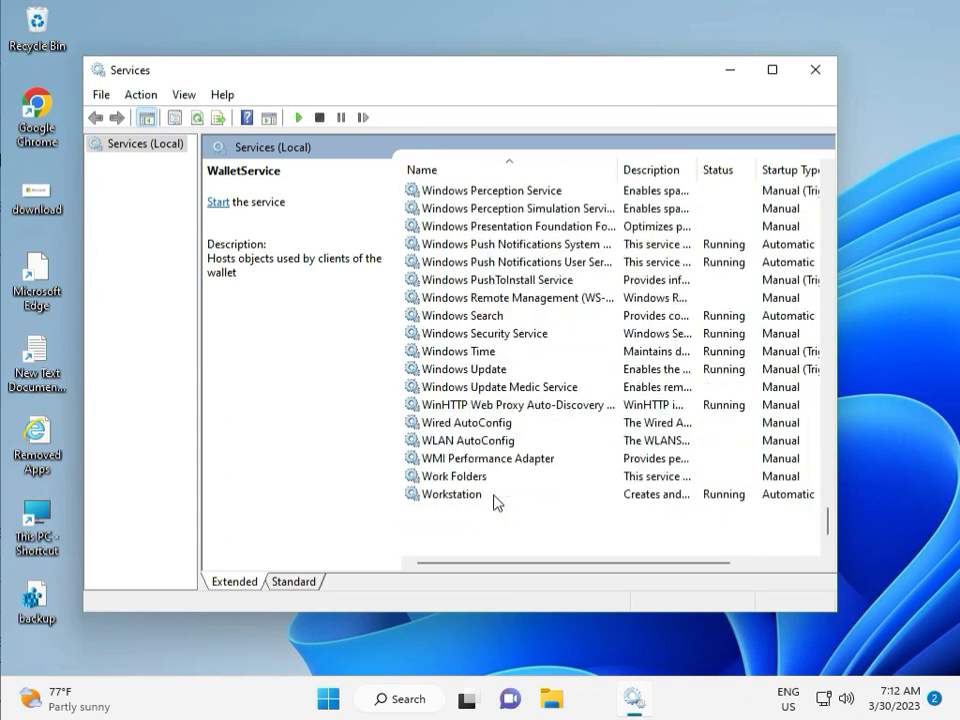
pyautogui.click(497, 369)
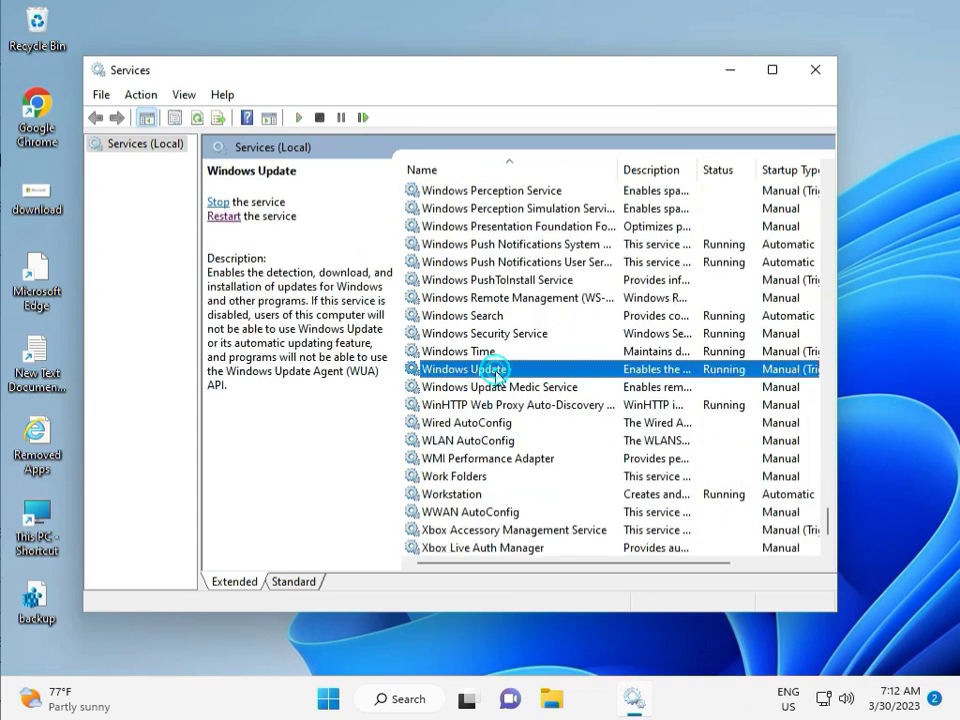
pyautogui.click(218, 202)
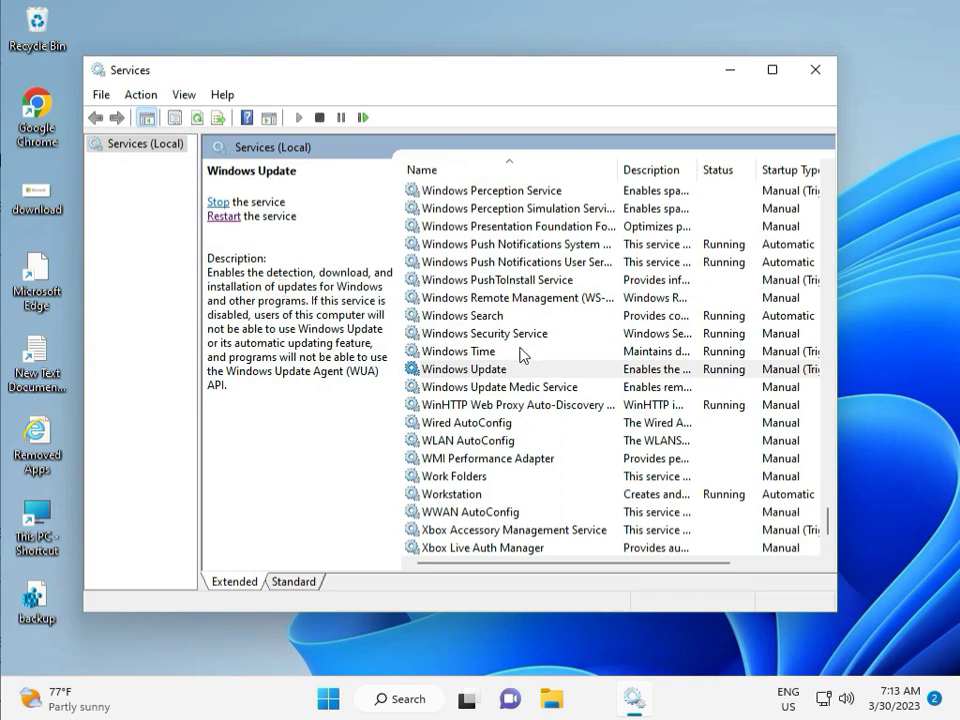
# Set the Windows Update service's startup type to Automatic, apply it, and close Services.
pyautogui.doubleClick(488, 370)
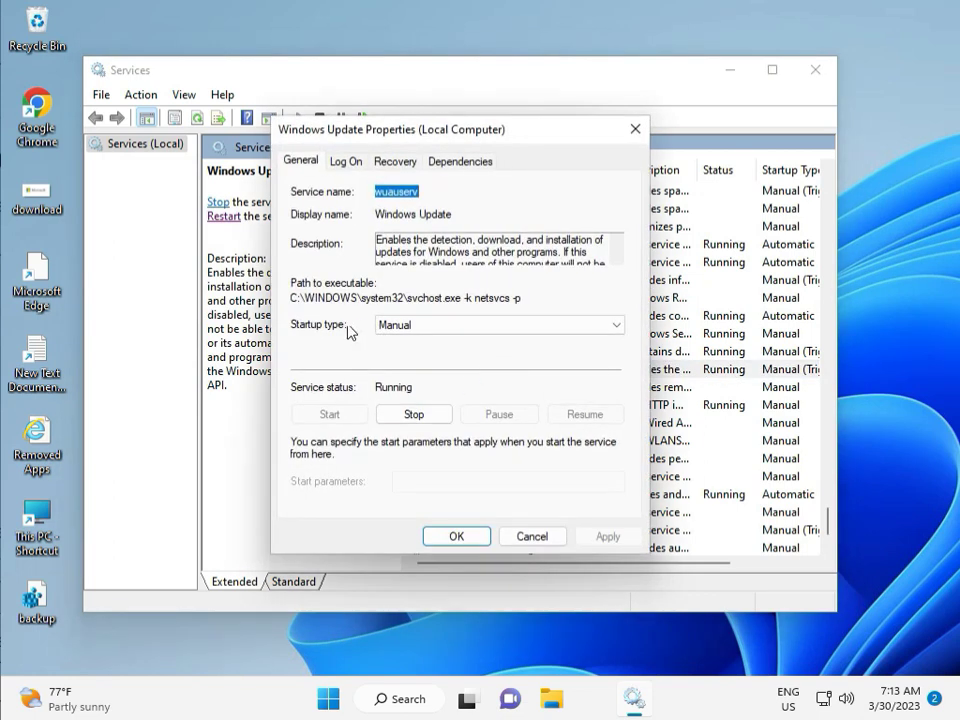
pyautogui.click(412, 324)
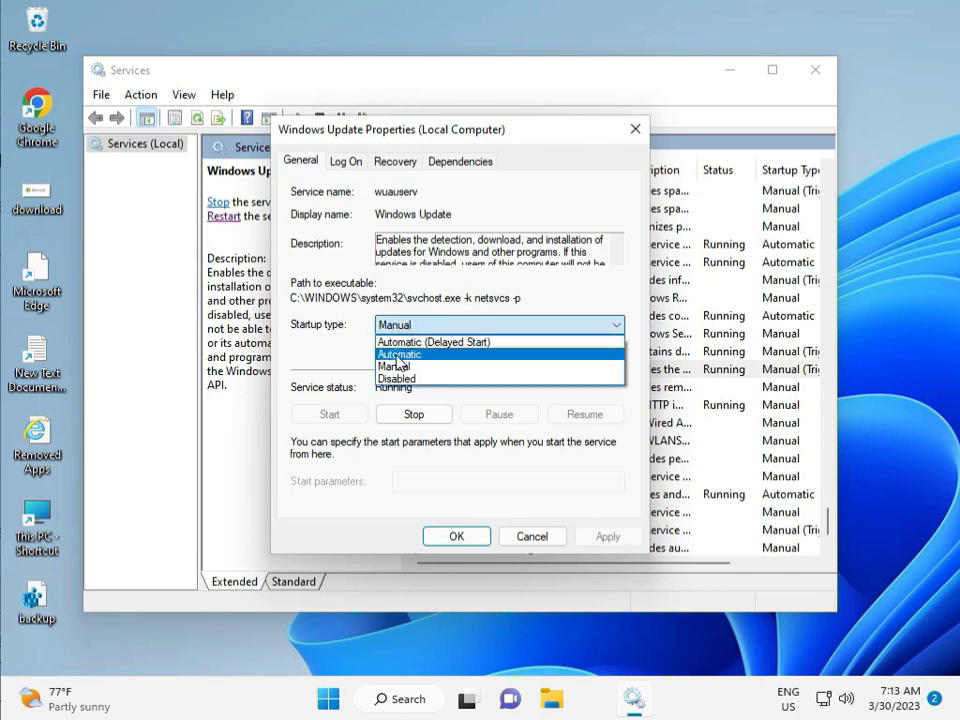
pyautogui.click(398, 355)
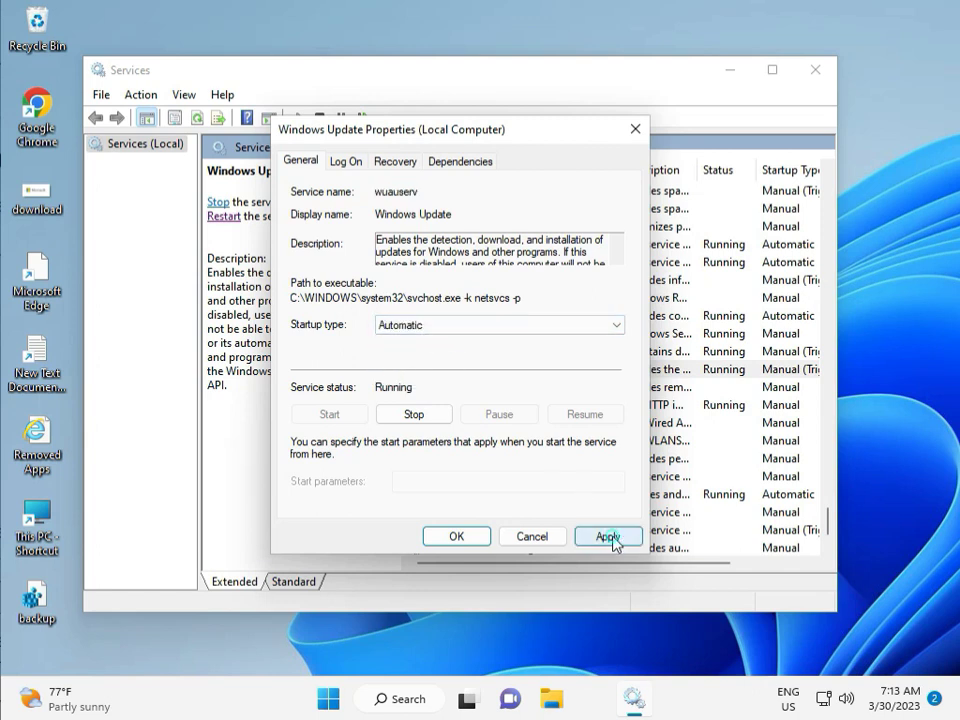
pyautogui.click(609, 537)
pyautogui.click(455, 537)
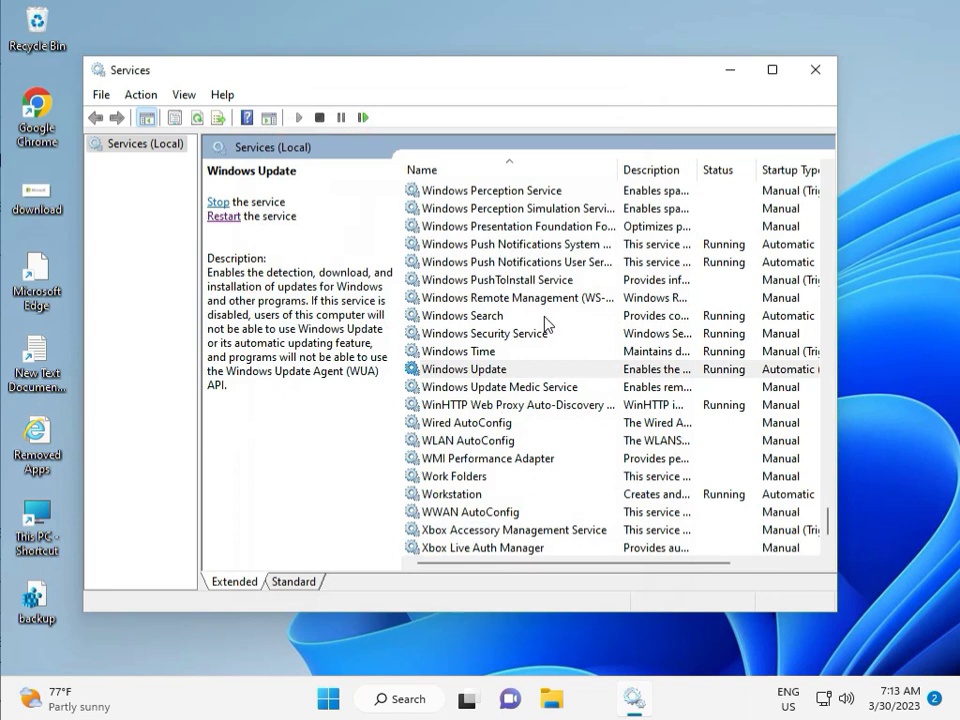
pyautogui.click(818, 72)
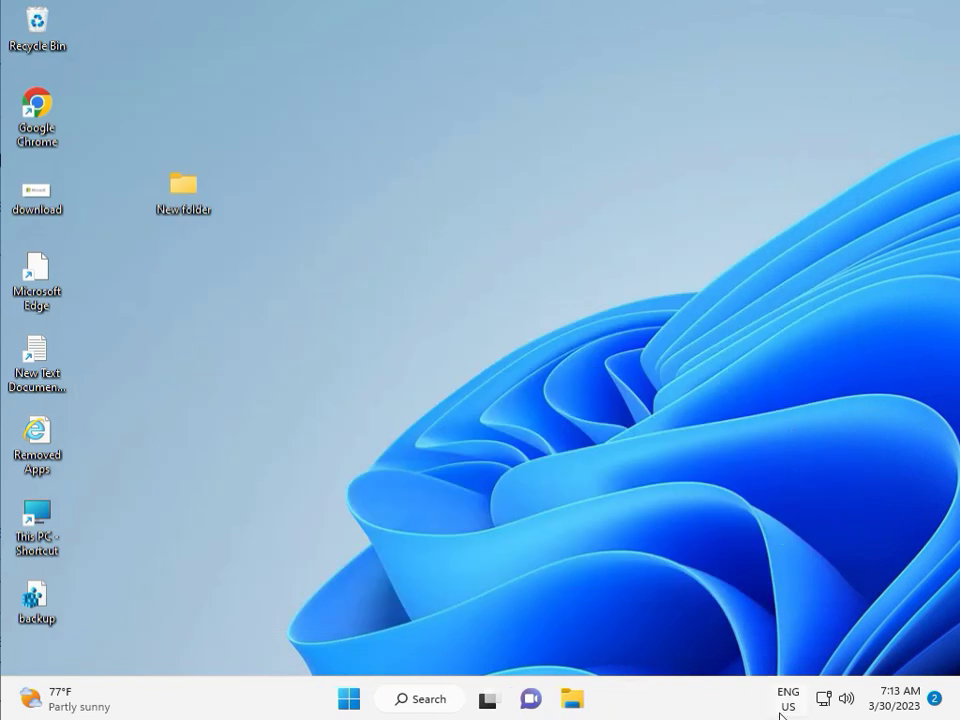
# Launch Registry Editor from the Run box and approve the administrator prompt.
pyautogui.click(536, 505)
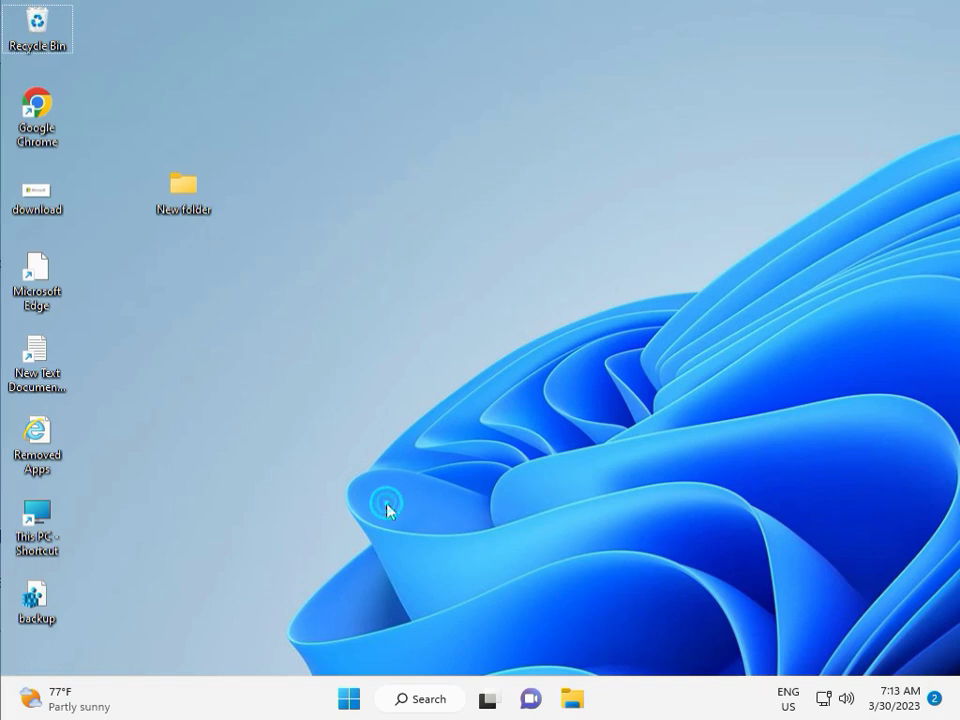
pyautogui.press('super+r')
pyautogui.write('r')
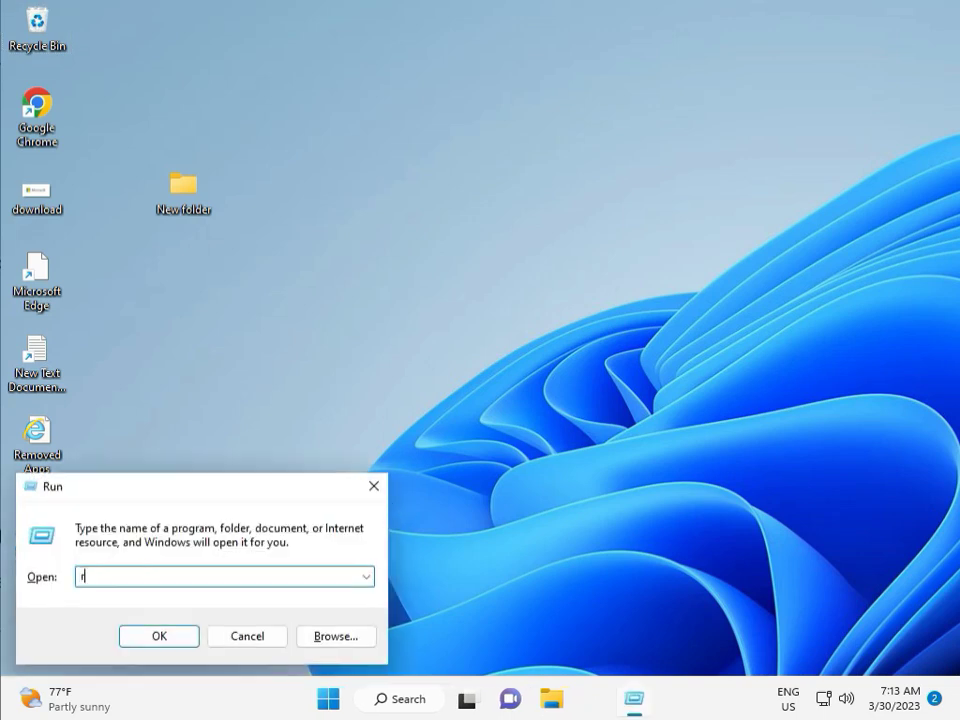
pyautogui.write('e')
pyautogui.write('t')
pyautogui.press('Return')
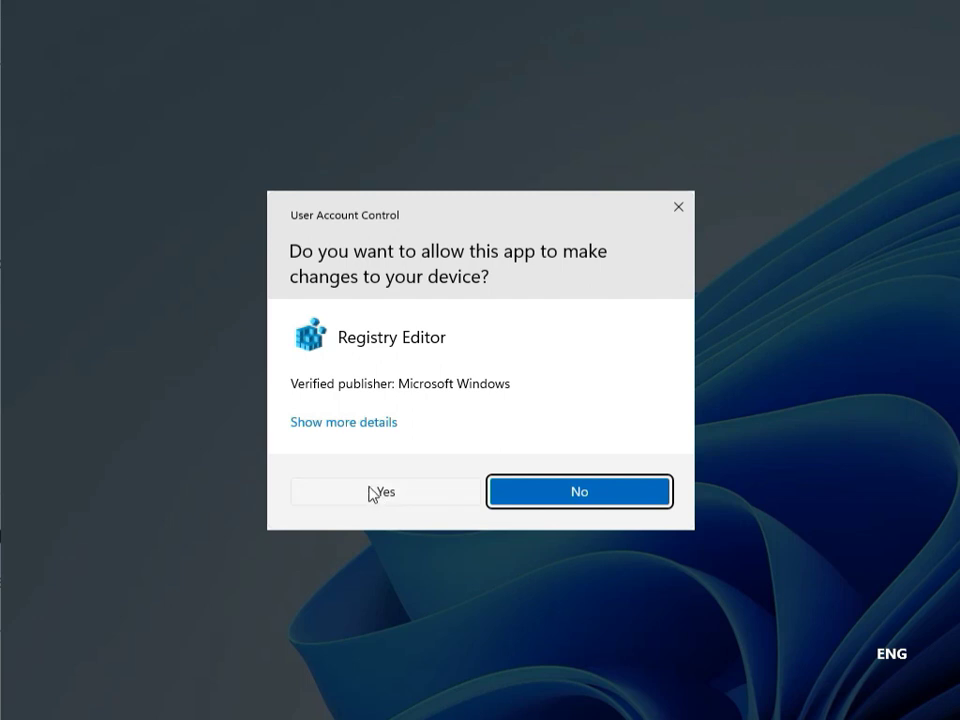
pyautogui.click(373, 493)
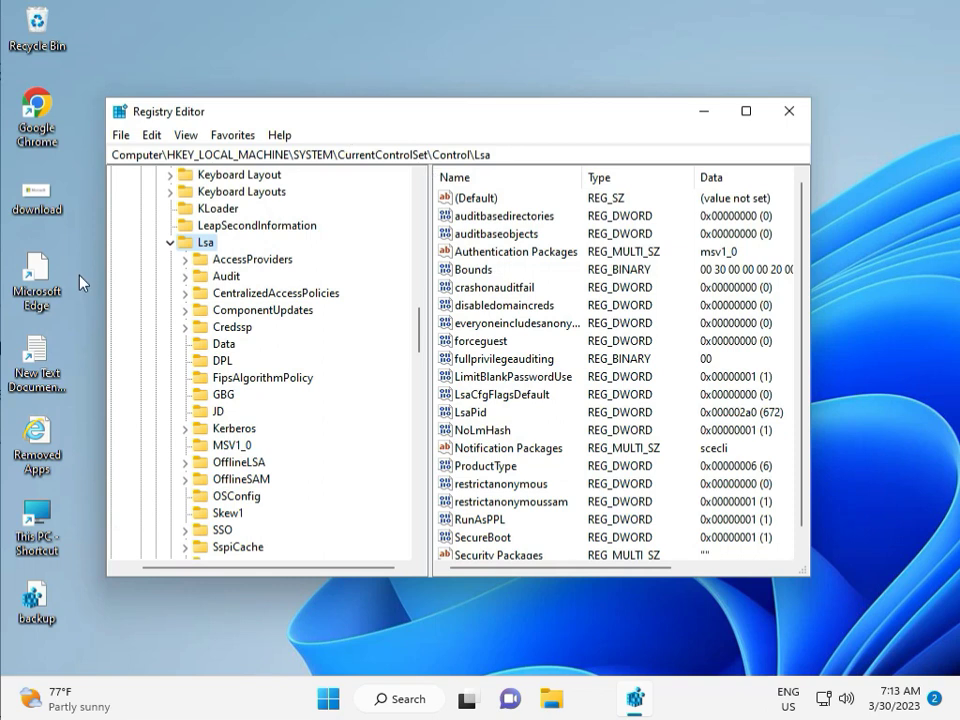
# Collapse the Lsa and SYSTEM keys back up under HKEY_LOCAL_MACHINE.
pyautogui.click(169, 242)
pyautogui.scroll(5, 170, 255)
pyautogui.scroll(15, 174, 270)
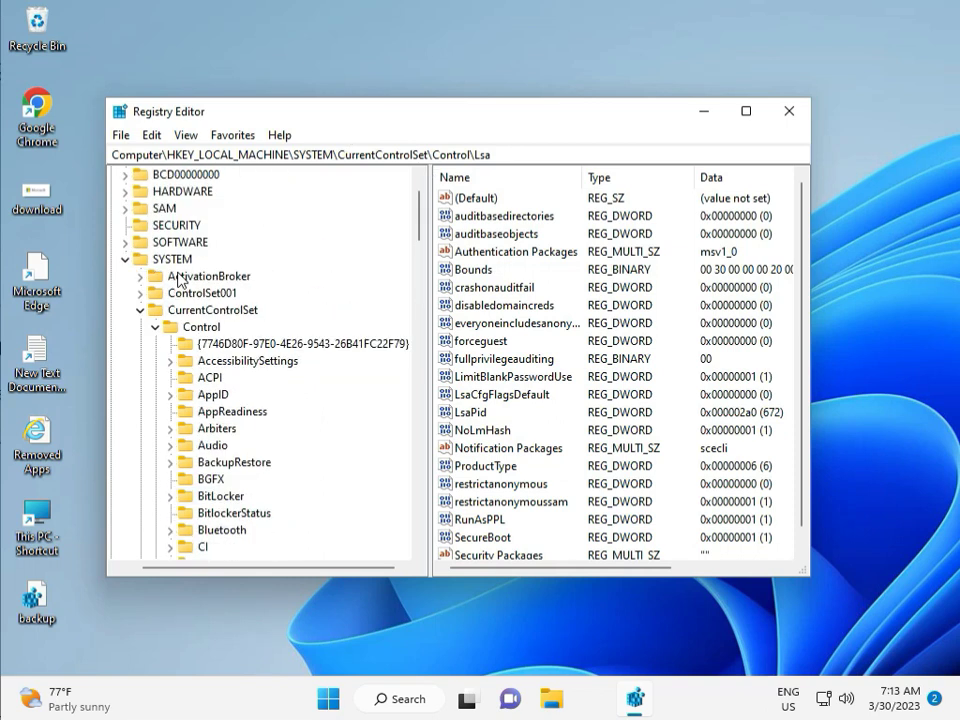
pyautogui.scroll(2, 176, 280)
pyautogui.click(124, 326)
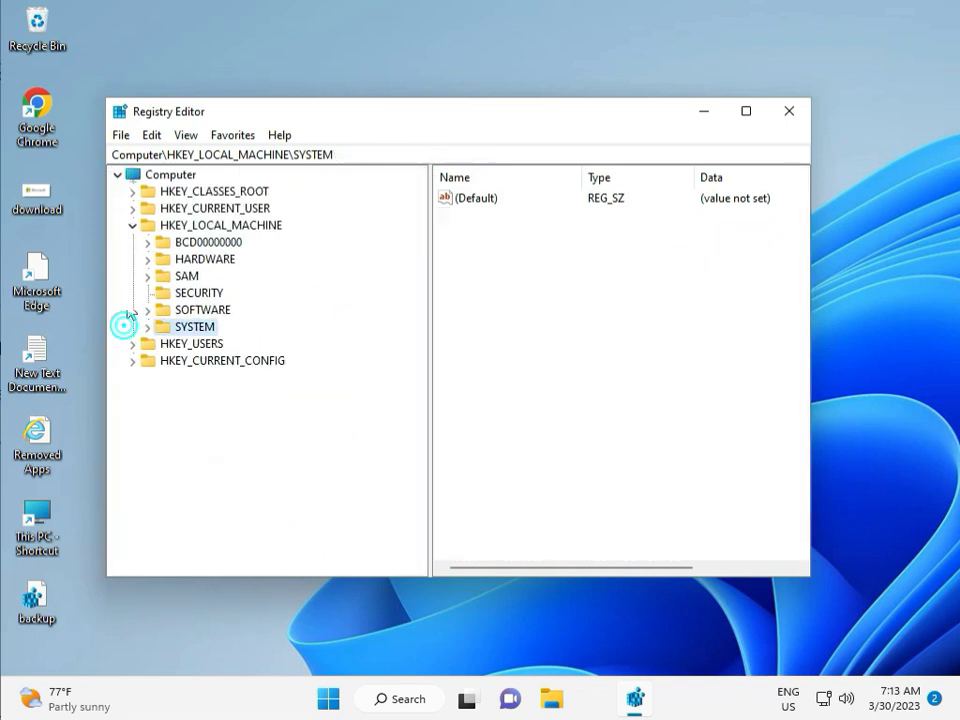
# Expand HKEY_LOCAL_MACHINE\SOFTWARE\Policies\Microsoft\Windows, review its subkeys, then close Registry Editor.
pyautogui.click(135, 225)
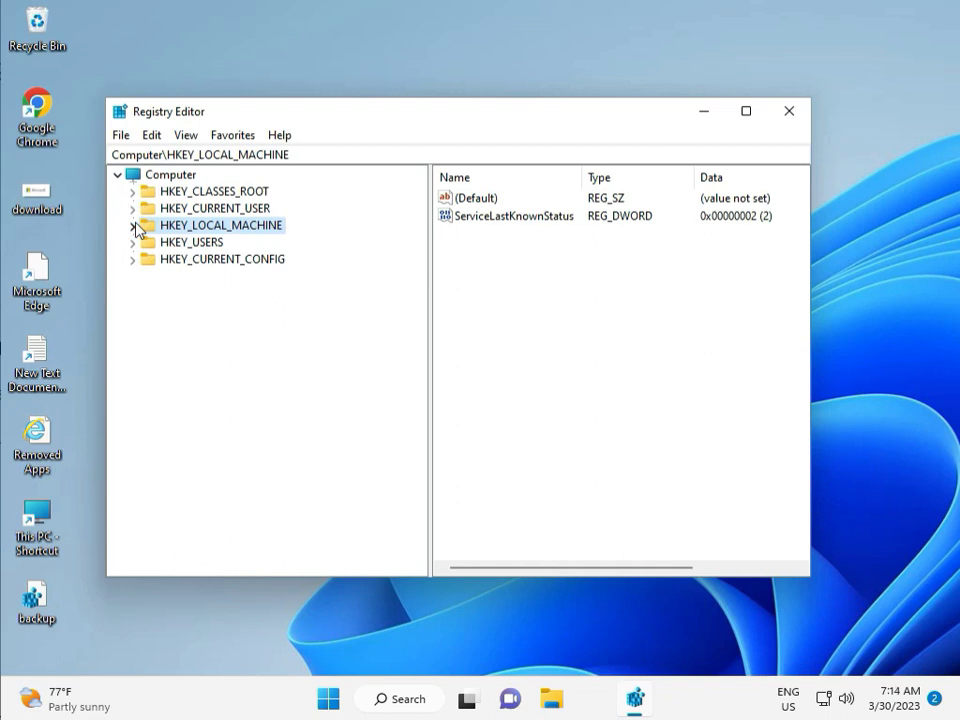
pyautogui.click(134, 226)
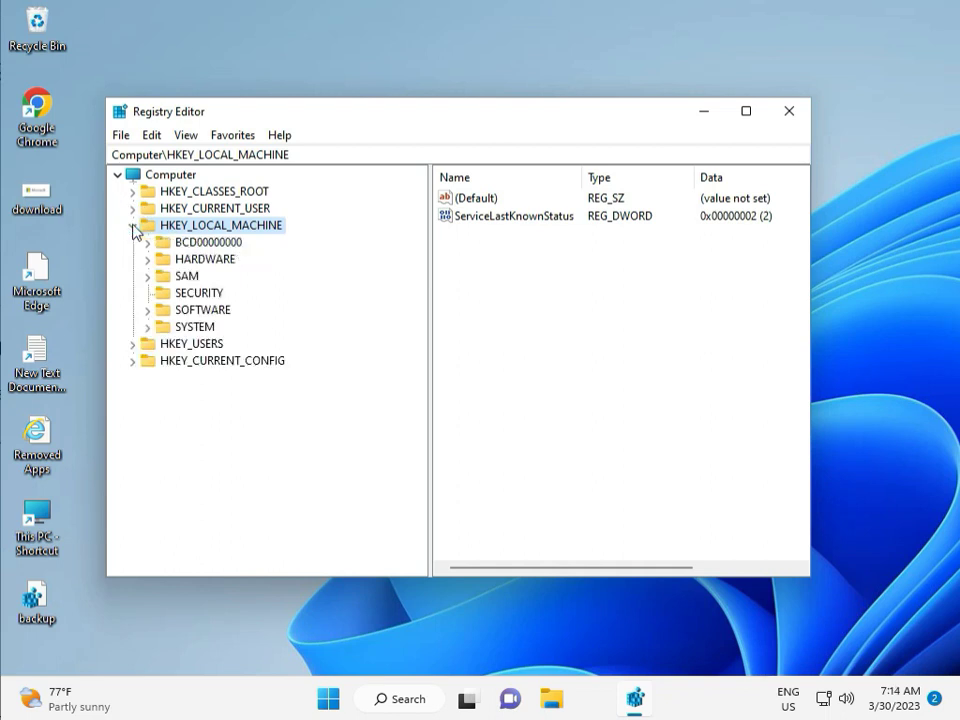
pyautogui.click(148, 310)
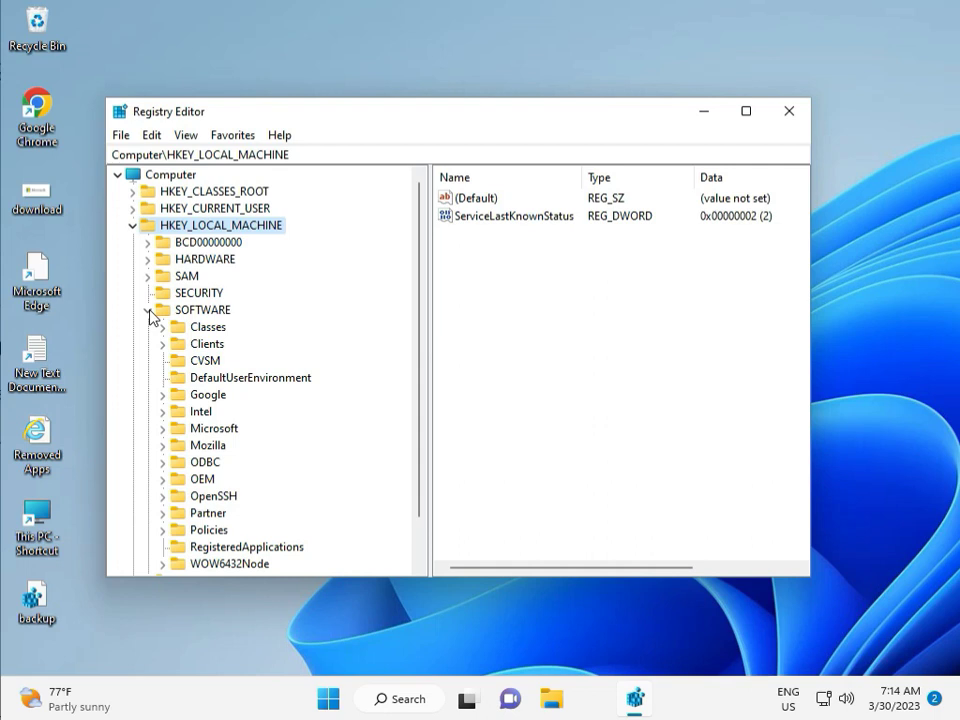
pyautogui.scroll(-1, 190, 395)
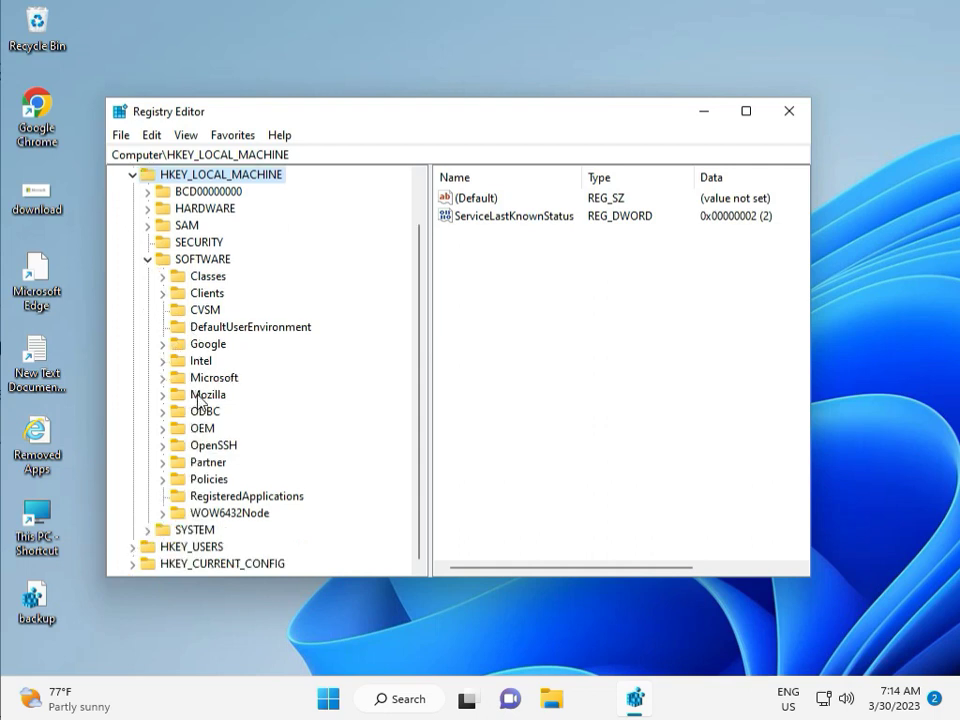
pyautogui.click(164, 480)
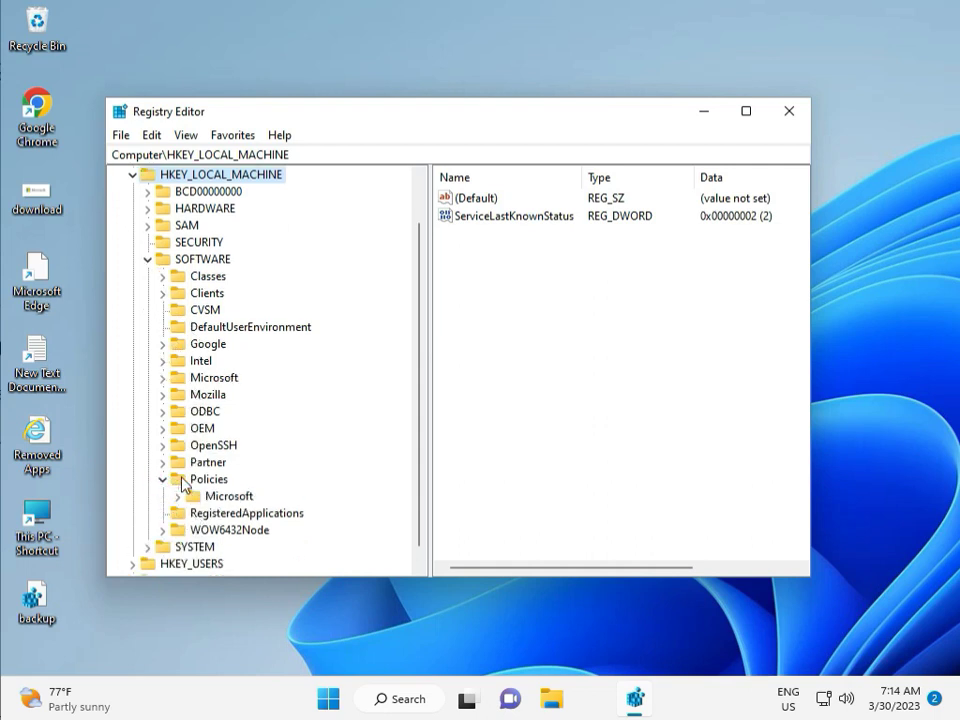
pyautogui.click(179, 497)
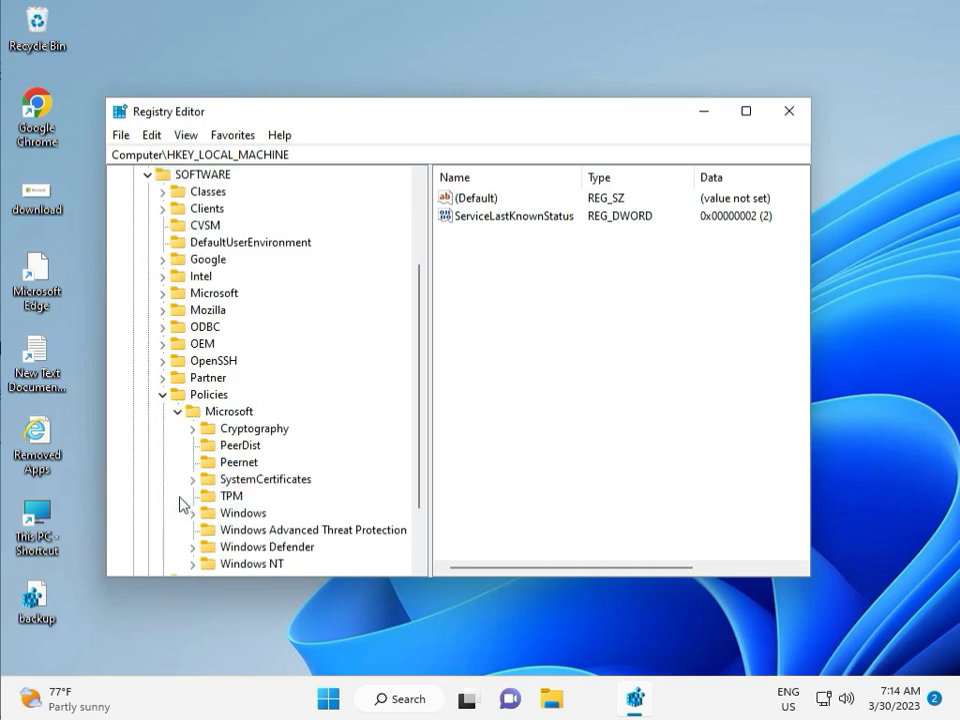
pyautogui.scroll(-2, 222, 494)
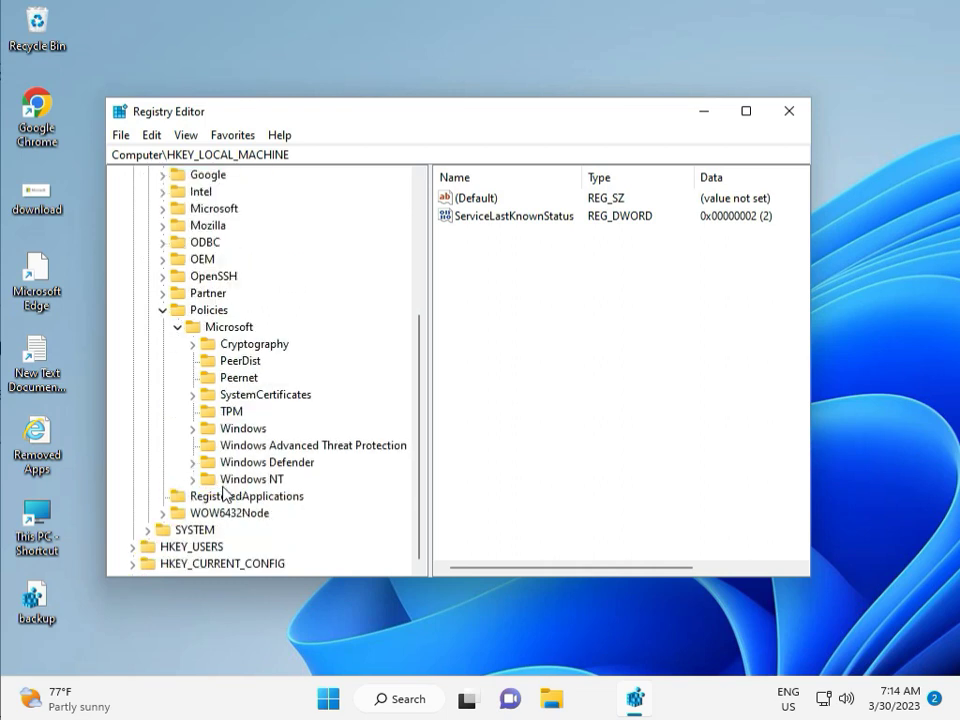
pyautogui.click(195, 428)
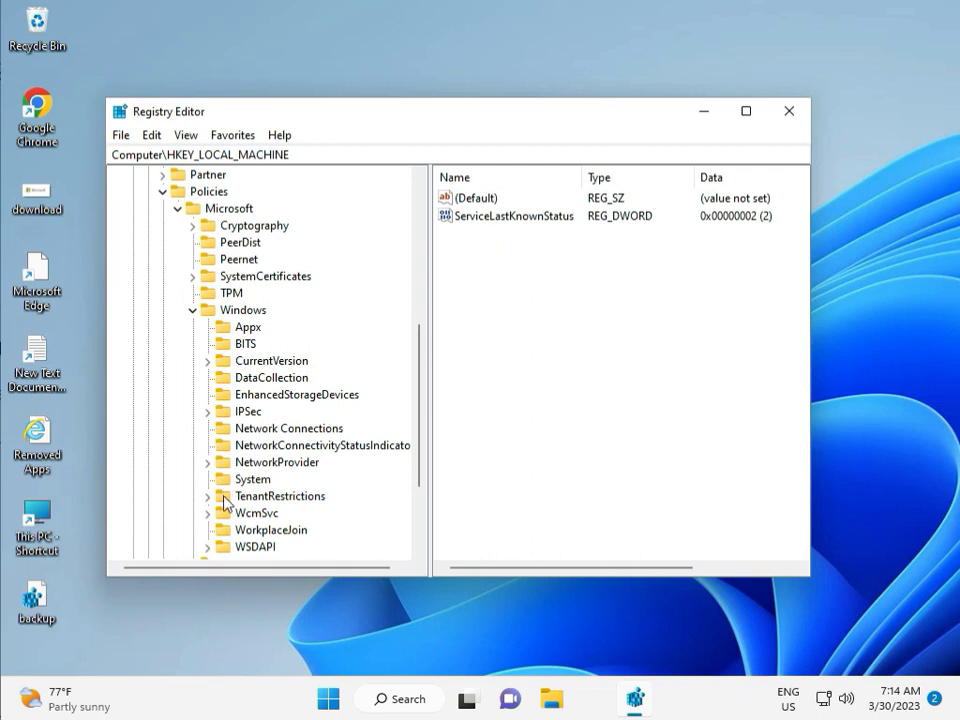
pyautogui.scroll(-1, 222, 533)
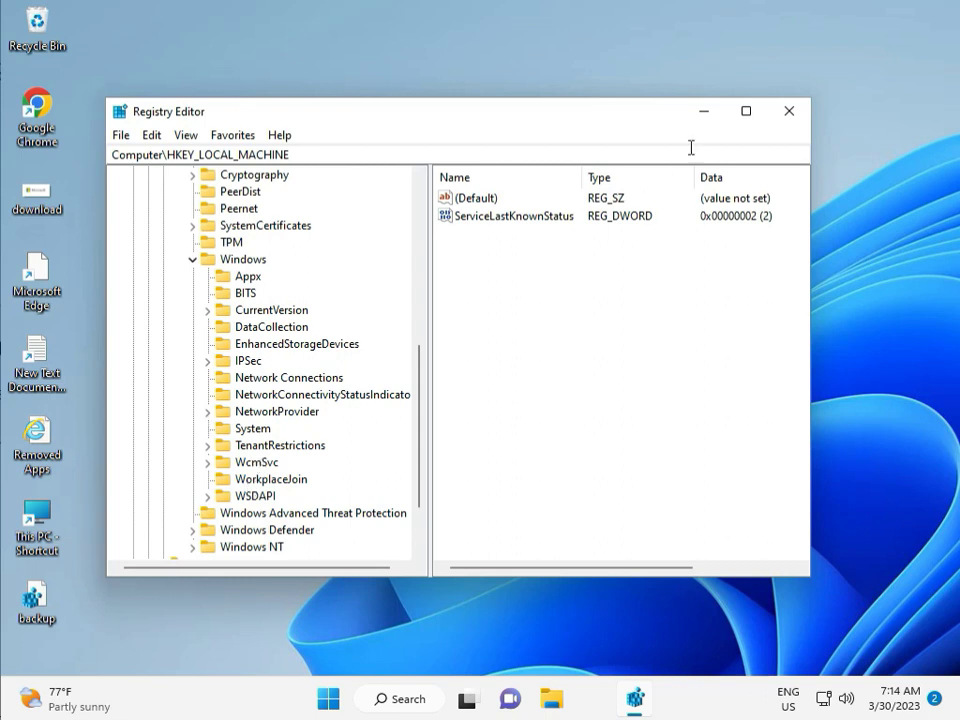
pyautogui.click(789, 111)
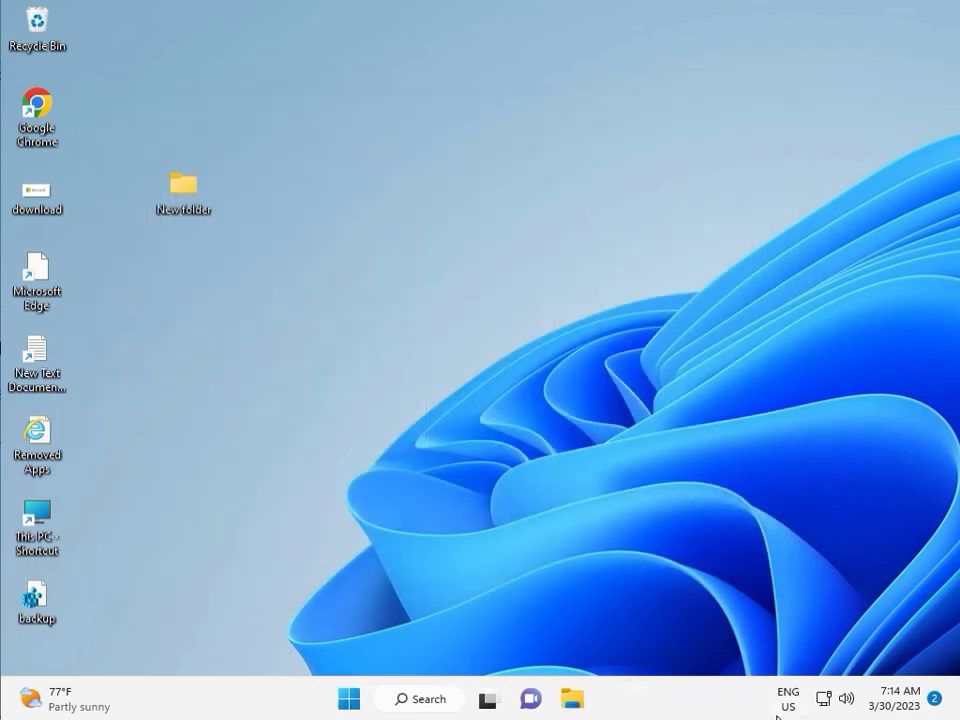
# Search Start for cmd and run Command Prompt as administrator.
pyautogui.click(296, 447)
pyautogui.press('super')
pyautogui.write('cmd')
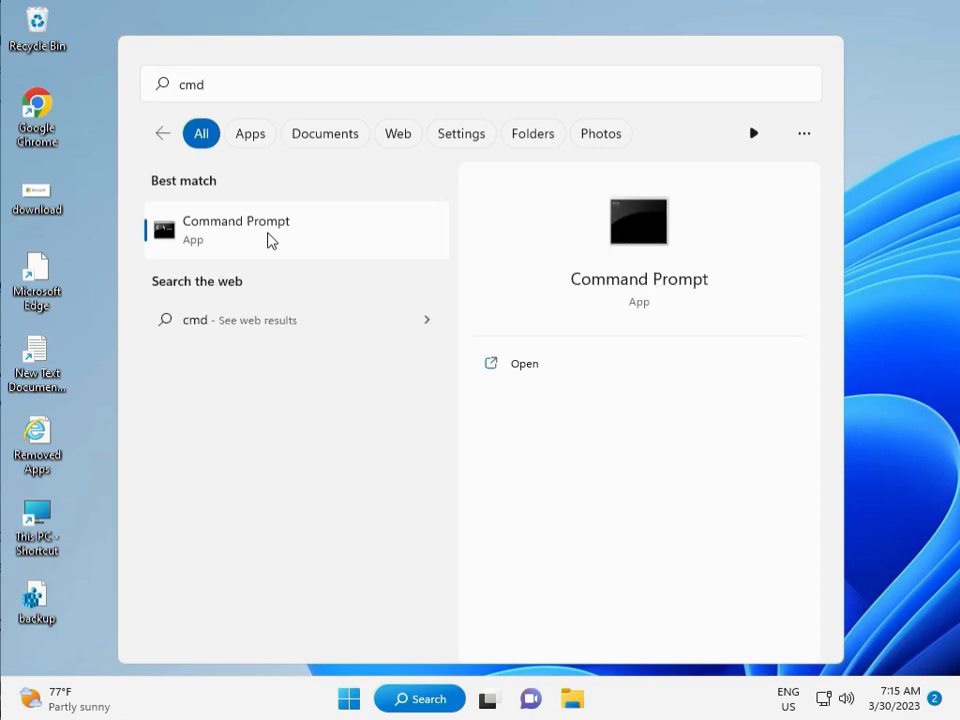
pyautogui.click(513, 396)
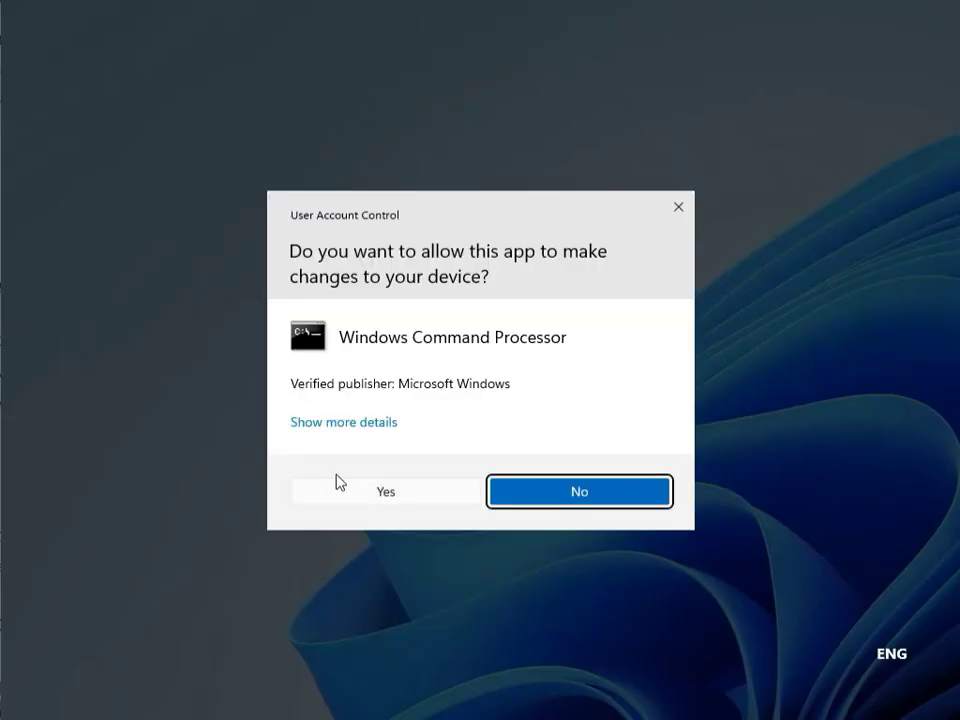
# Approve admin access, run chkdsk /f /r, answer y to schedule it at restart, then close.
pyautogui.click(353, 489)
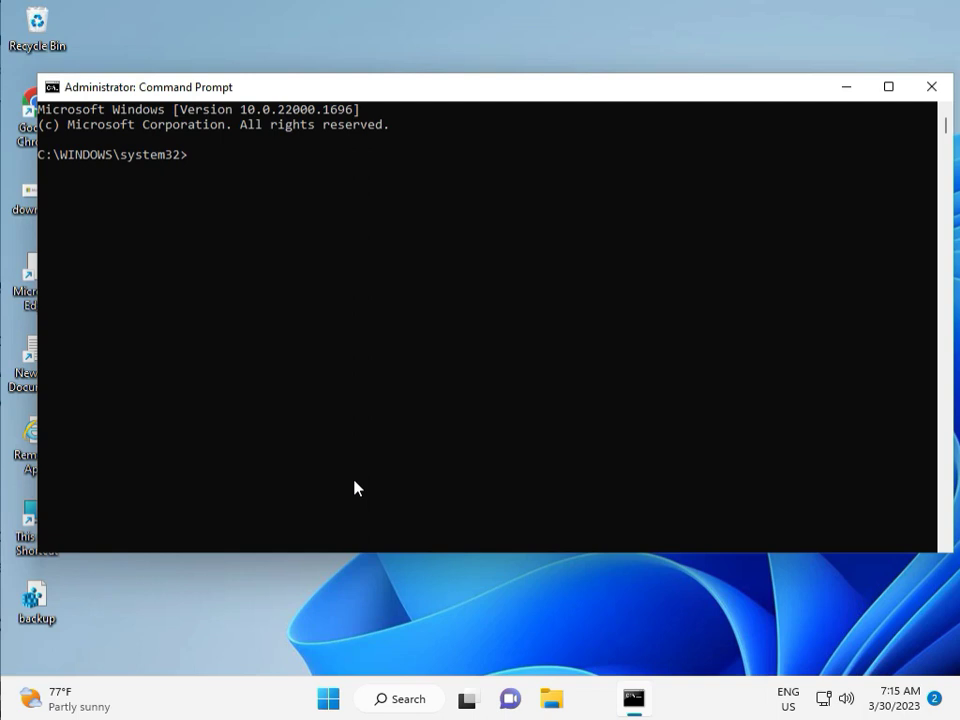
pyautogui.write('ch')
pyautogui.write('kd')
pyautogui.write('sk')
pyautogui.write(' /')
pyautogui.write('f')
pyautogui.write(' /')
pyautogui.write('r')
pyautogui.press('Return')
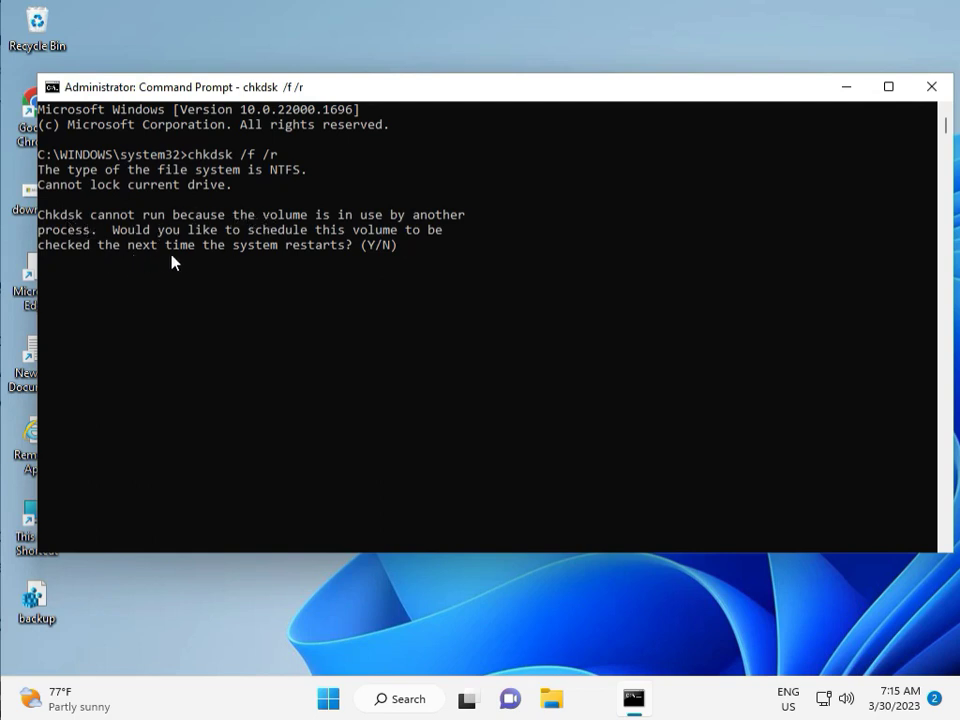
pyautogui.write('y')
pyautogui.press('Return')
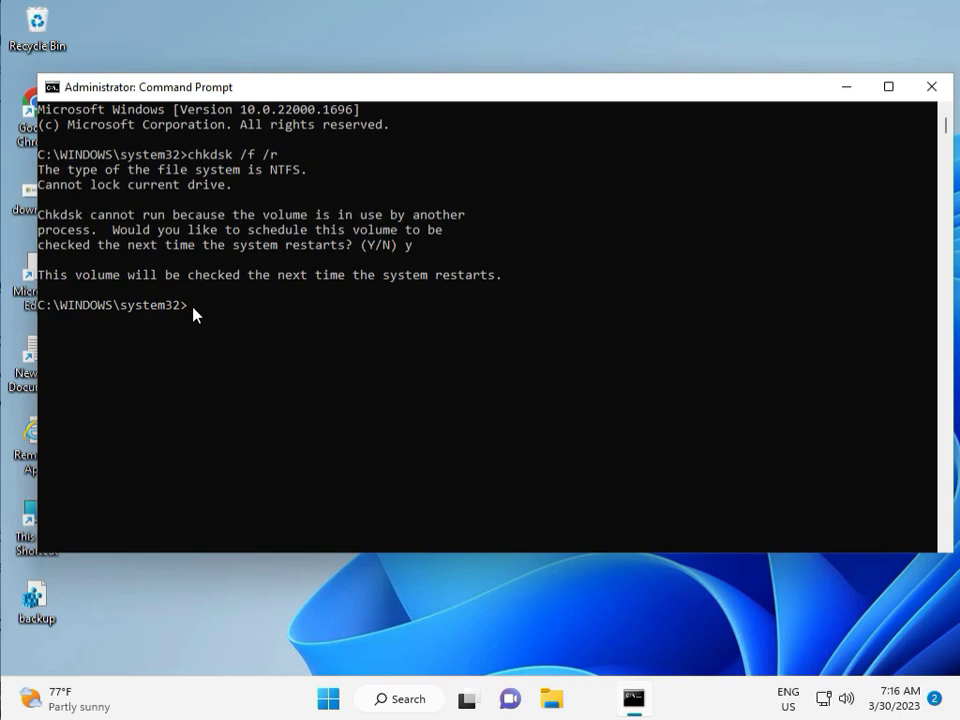
pyautogui.click(931, 89)
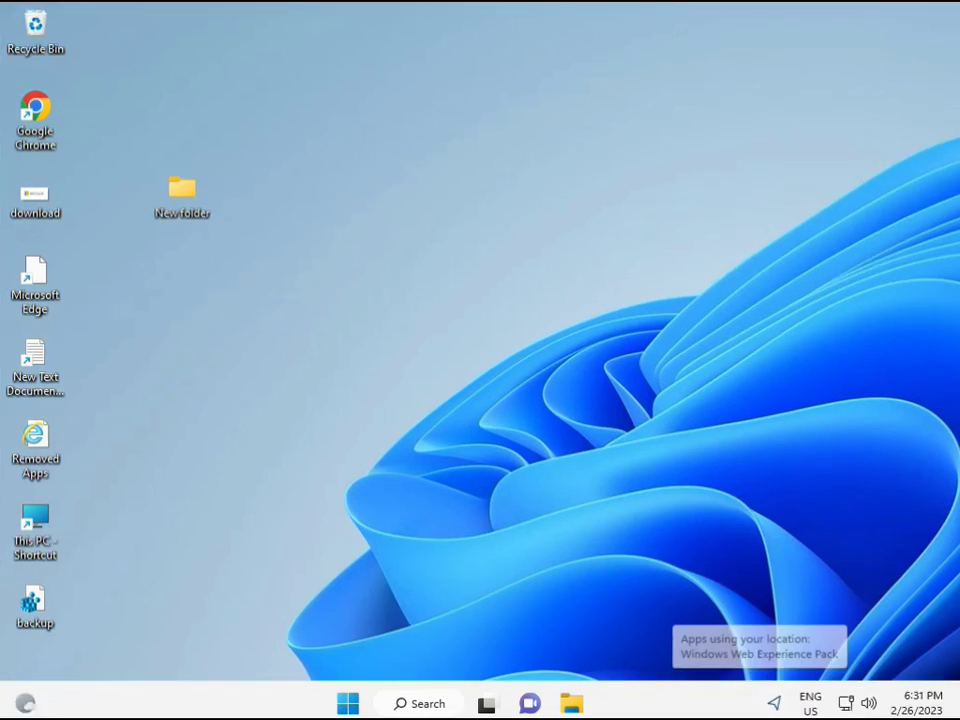
# Search Start for cmd and launch Command Prompt as administrator, approving the UAC prompt.
pyautogui.click(348, 703)
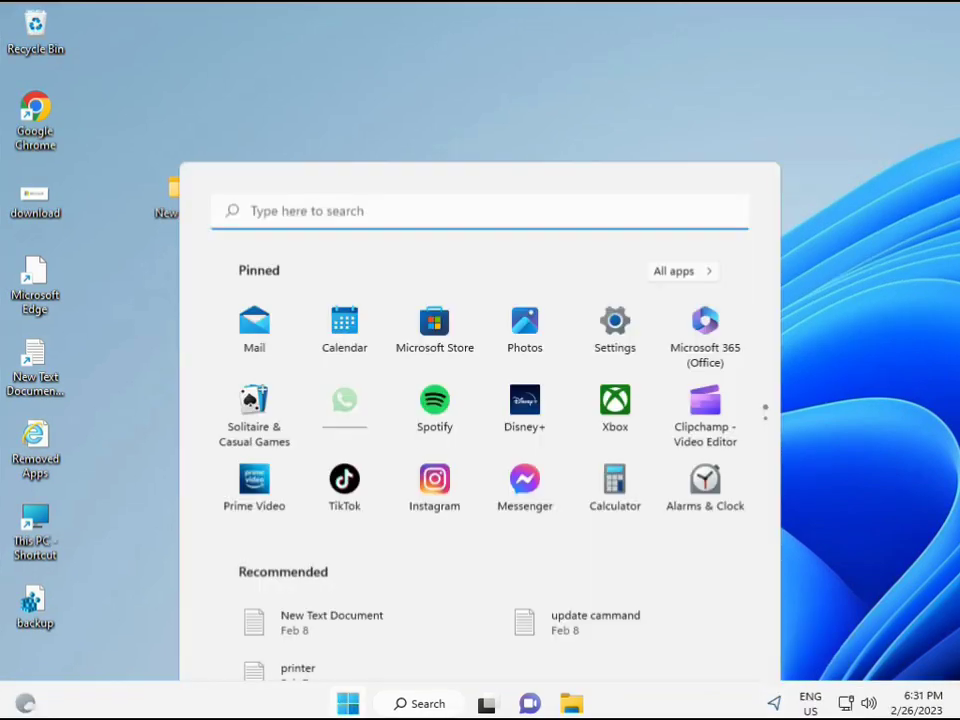
pyautogui.click(392, 705)
pyautogui.write('cmd')
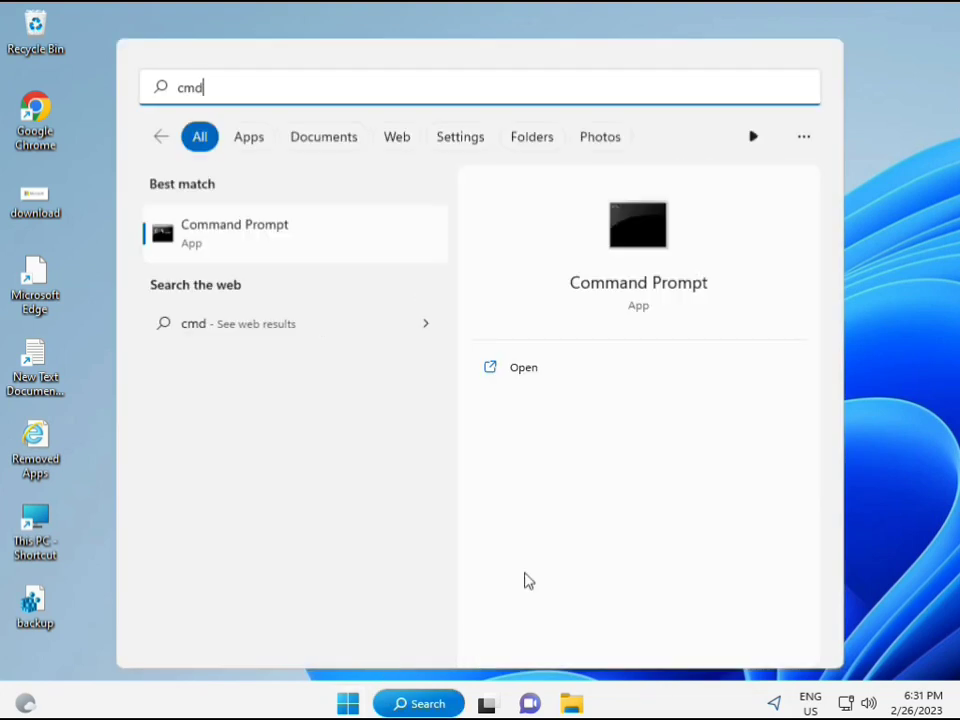
pyautogui.click(211, 234)
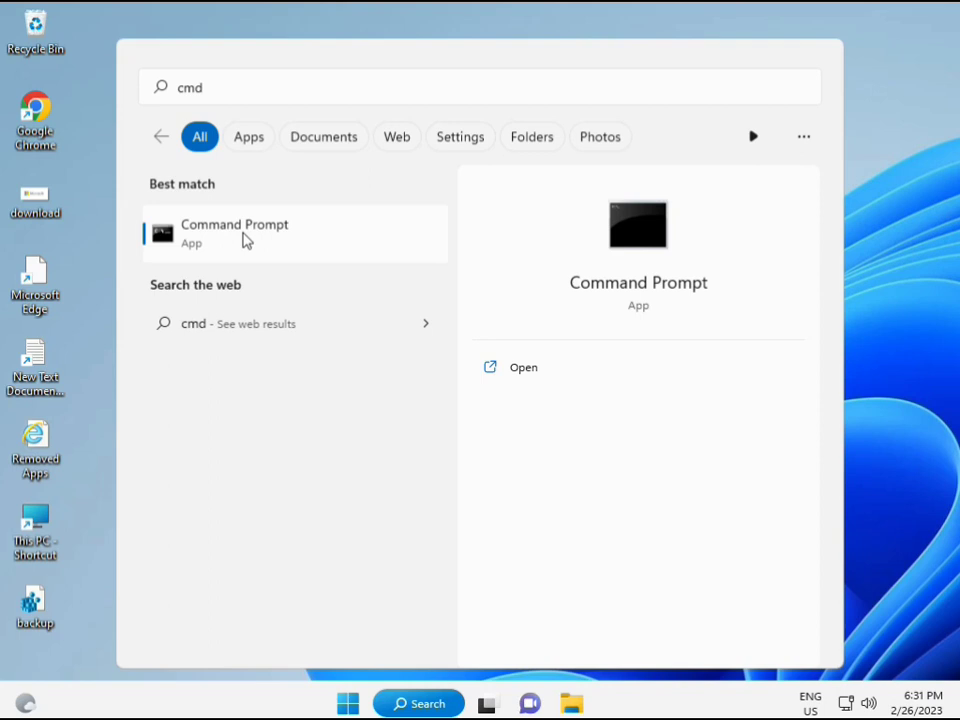
pyautogui.rightClick(246, 240)
pyautogui.press('Escape')
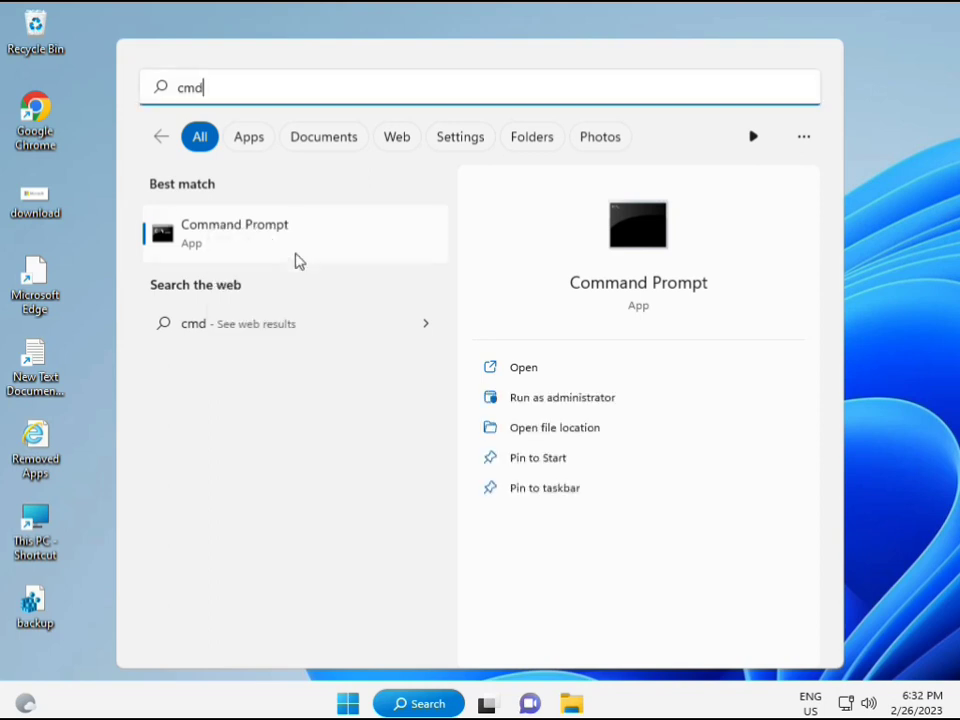
pyautogui.hotkey('ctrl', 'shift', 'Return')
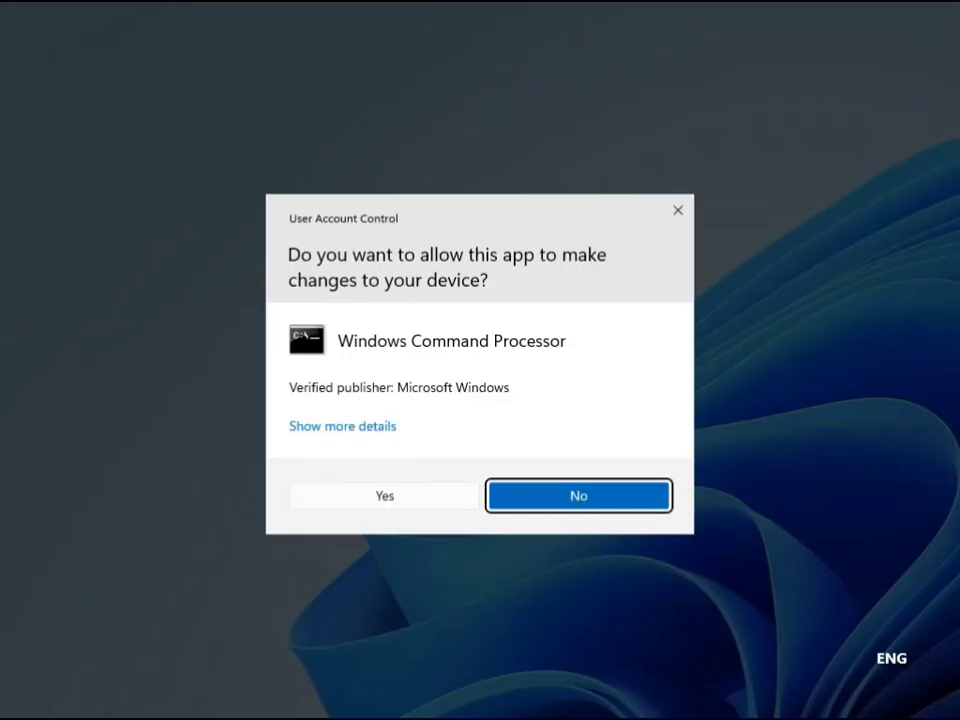
pyautogui.click(396, 493)
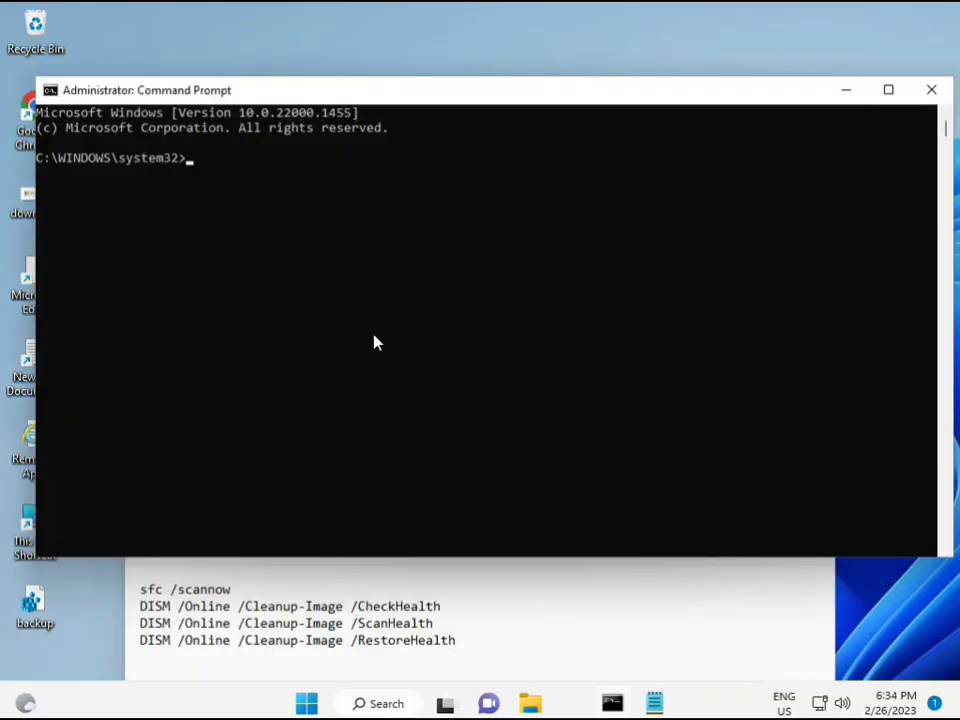
# Run sfc /scannow in the elevated Command Prompt and let verification reach 100%.
pyautogui.click(192, 158)
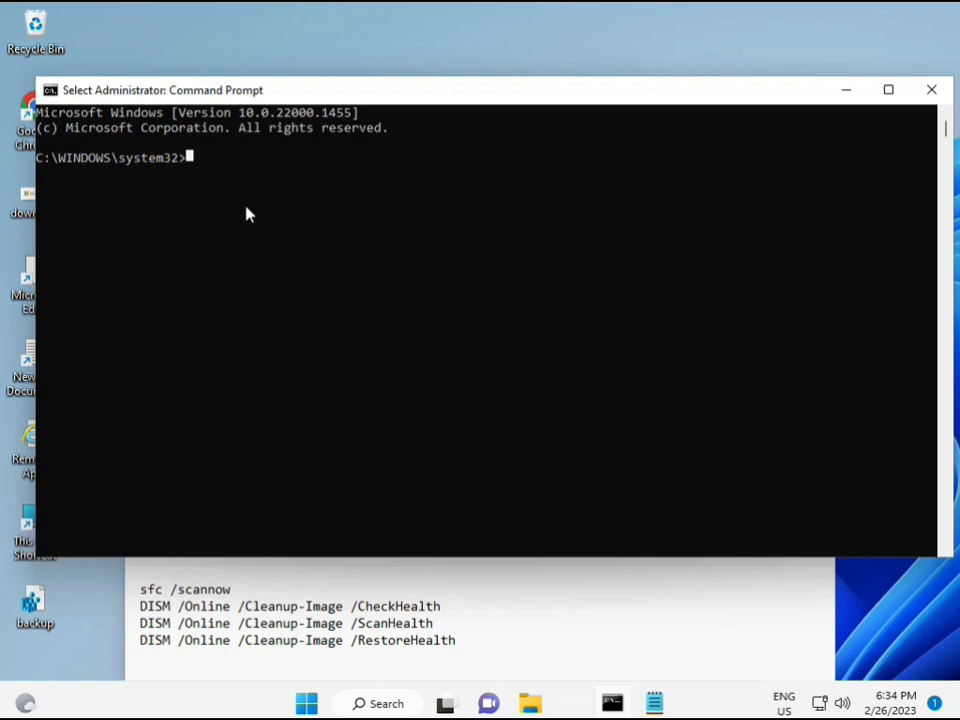
pyautogui.write('sca')
pyautogui.press('BackSpace')
pyautogui.press('BackSpace')
pyautogui.press('BackSpace')
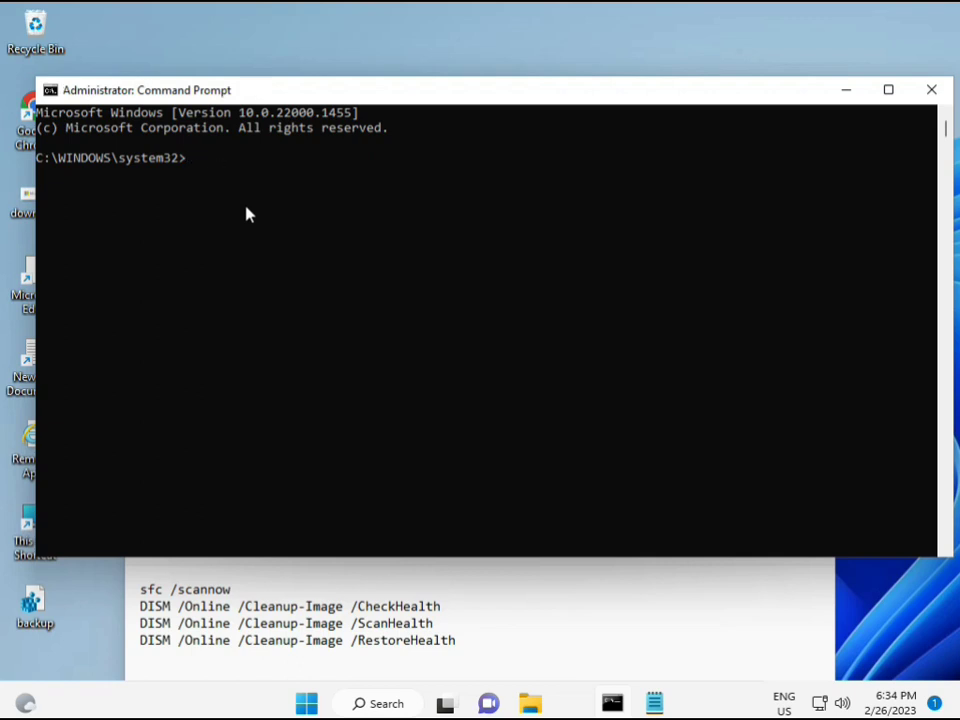
pyautogui.write('sfc')
pyautogui.write(' /scanno')
pyautogui.write('w')
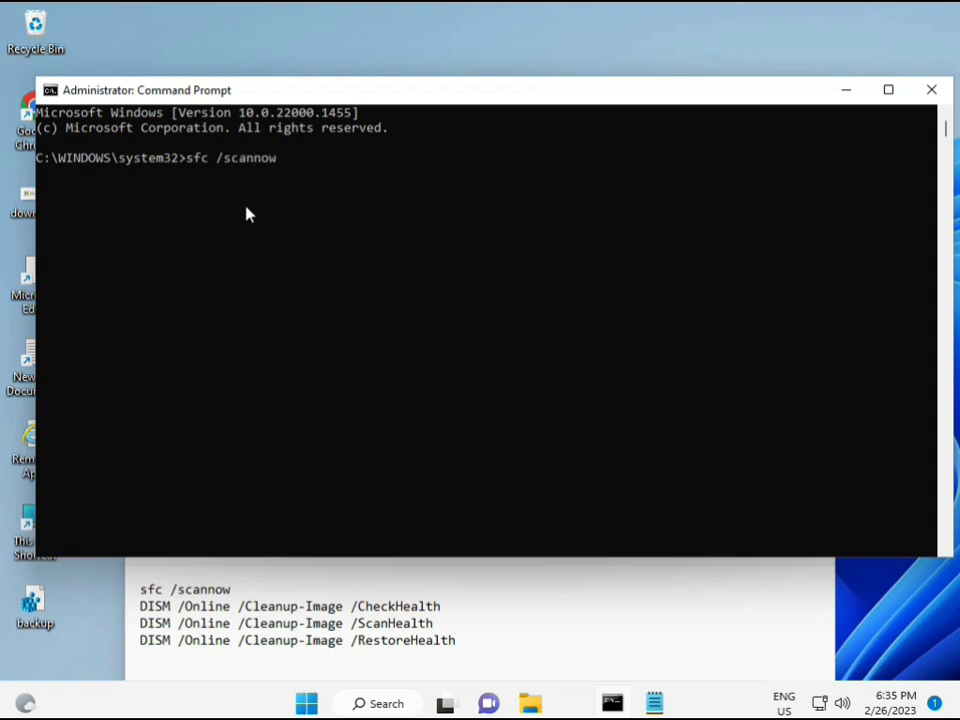
pyautogui.press('Return')
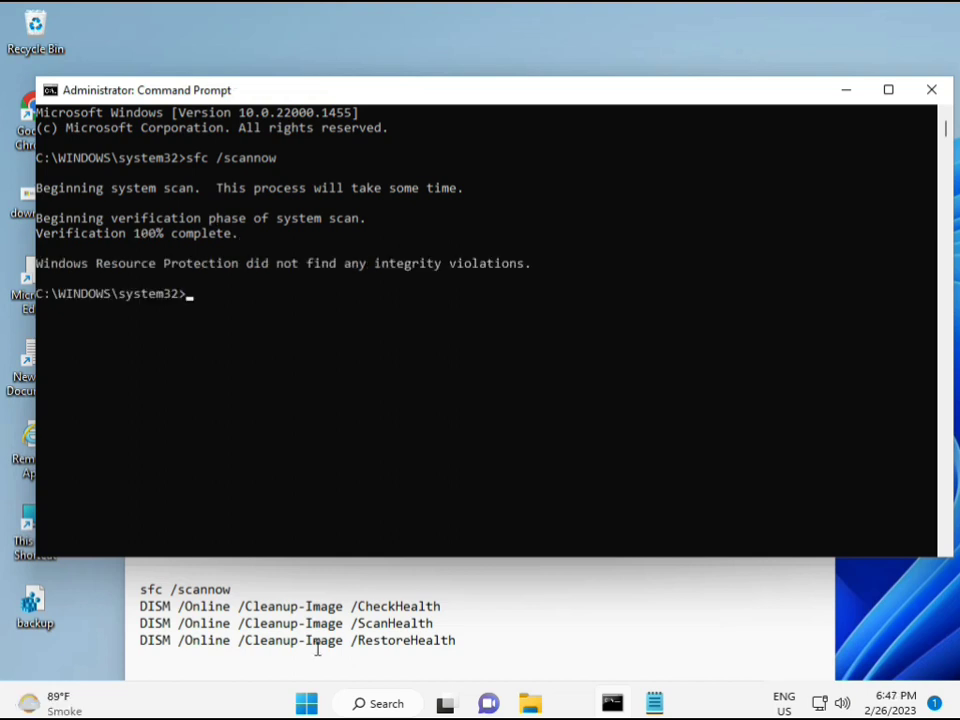
# Copy the DISM CheckHealth command line from the Notepad note.
pyautogui.click(147, 605)
pyautogui.moveTo(143, 606); pyautogui.dragTo(447, 607)
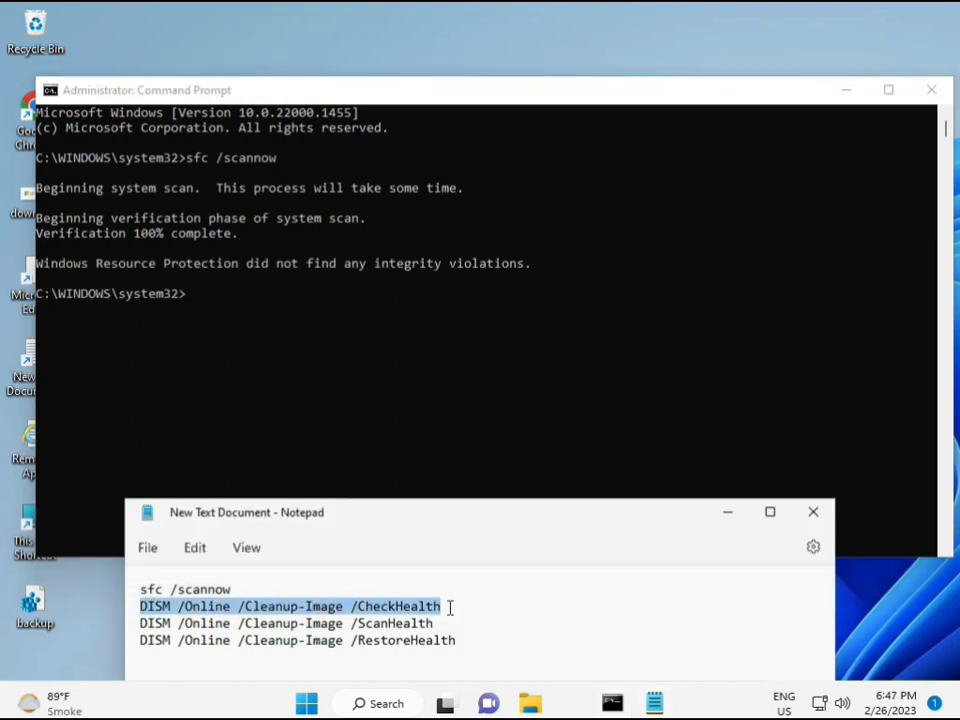
pyautogui.rightClick(257, 610)
pyautogui.click(304, 311)
# Paste the CheckHealth command into Command Prompt via Edit > Paste and run it.
pyautogui.click(194, 301)
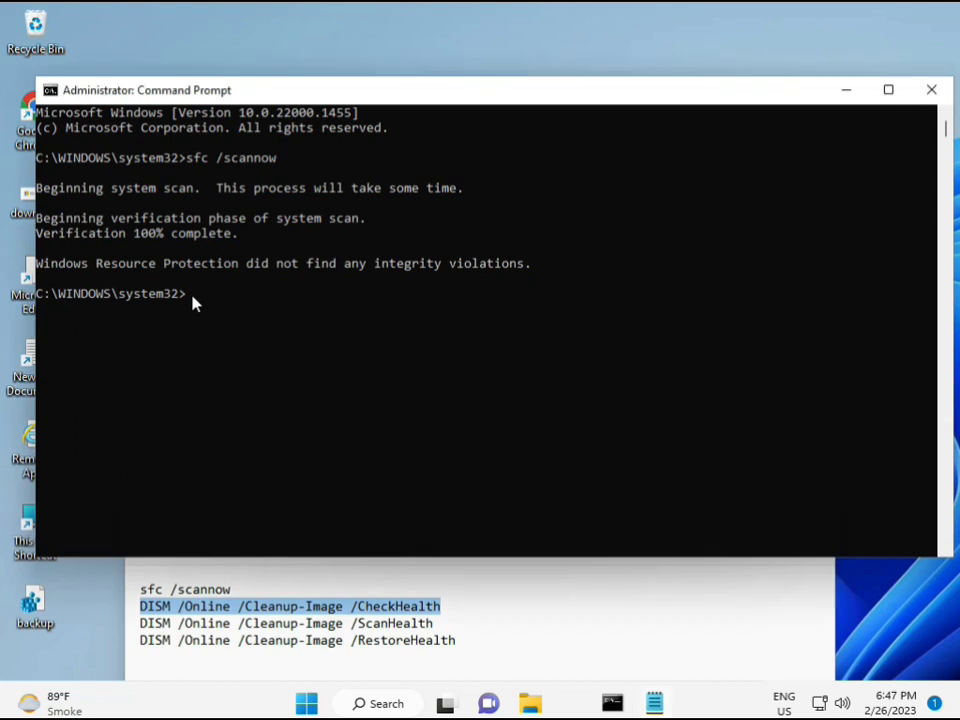
pyautogui.rightClick(77, 94)
pyautogui.moveTo(121, 234)
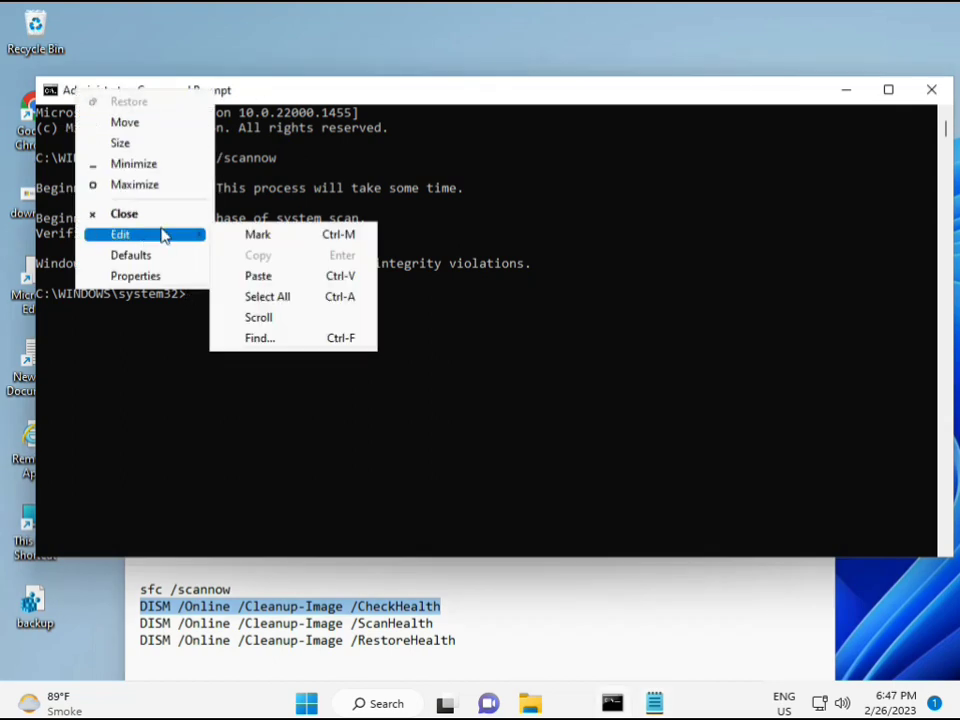
pyautogui.click(258, 275)
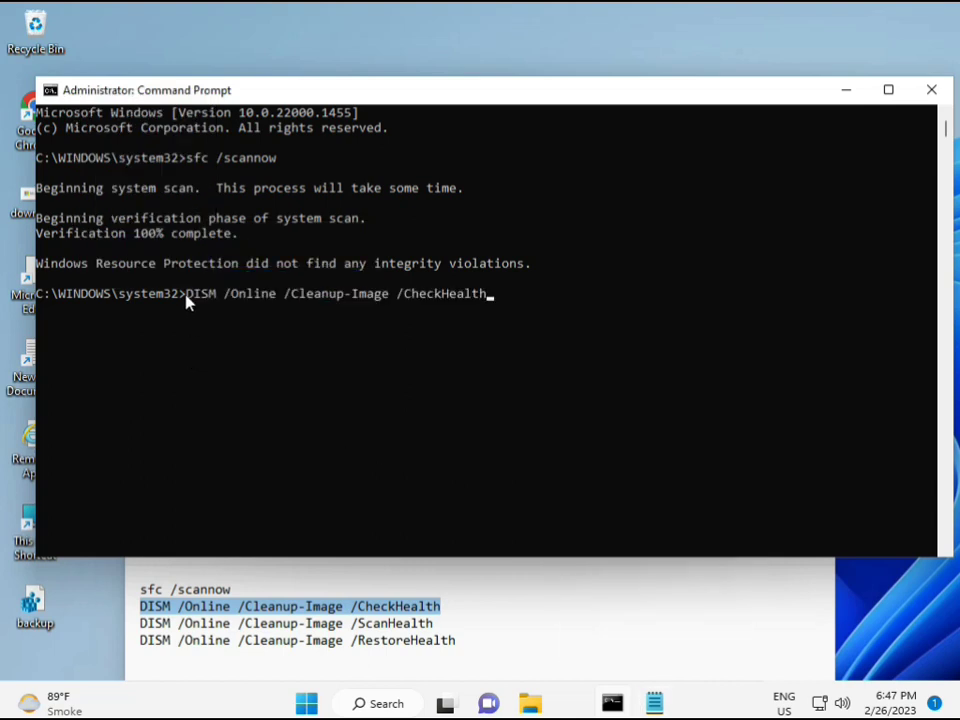
pyautogui.click(188, 302)
pyautogui.rightClick(198, 316)
pyautogui.press('Return')
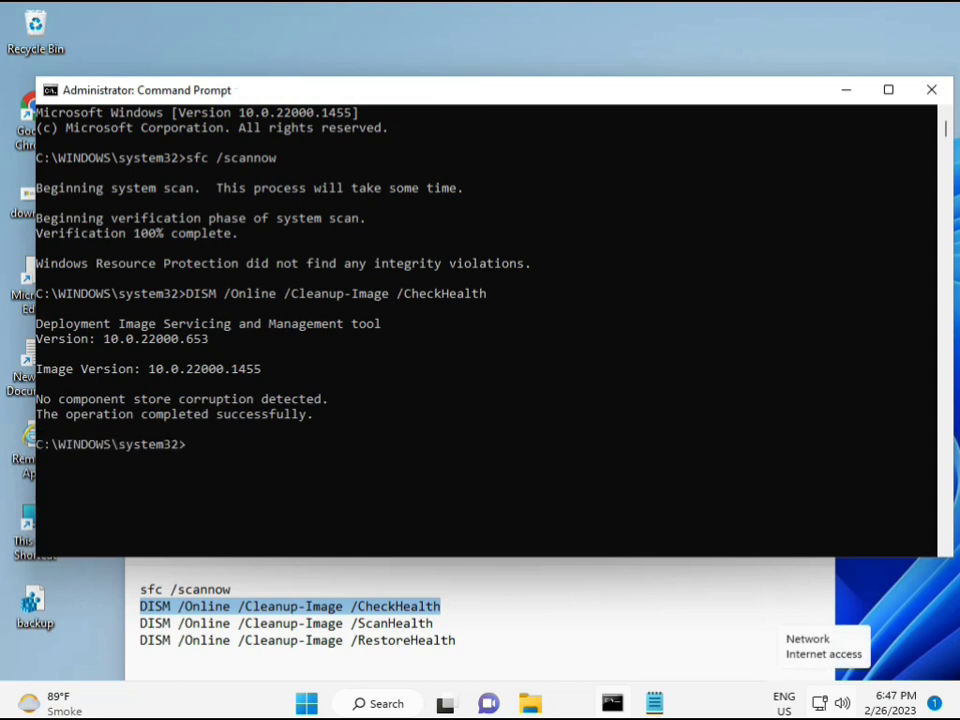
pyautogui.click(142, 625)
# Copy the DISM ScanHealth line from the note, paste it into Command Prompt, and run it to 100%.
pyautogui.keyDown('shift'); pyautogui.click(455, 624); pyautogui.keyUp('shift')
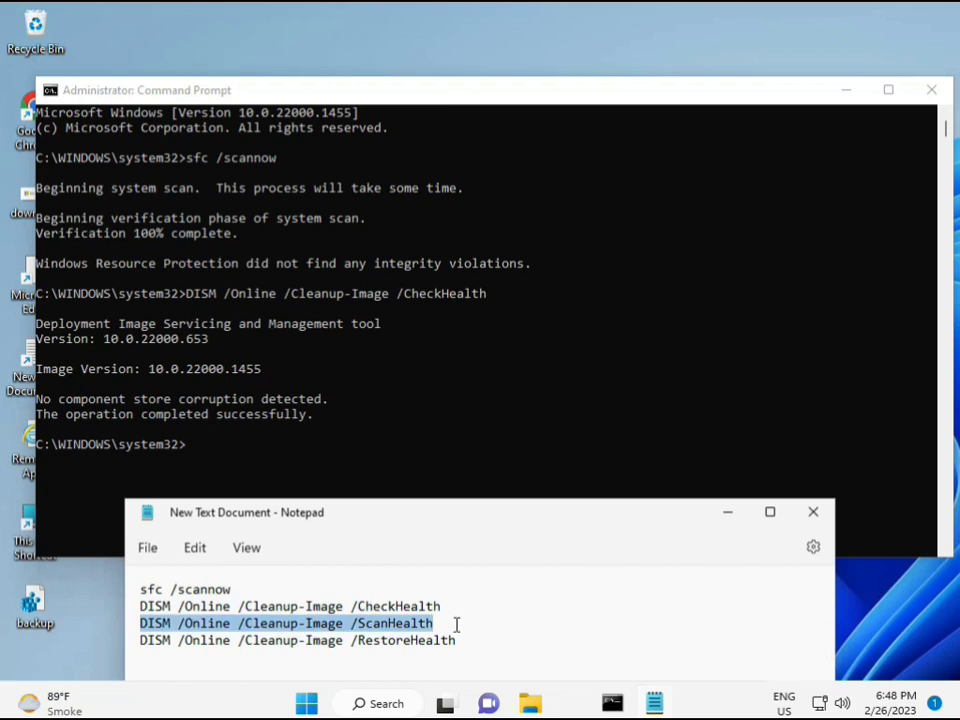
pyautogui.rightClick(425, 628)
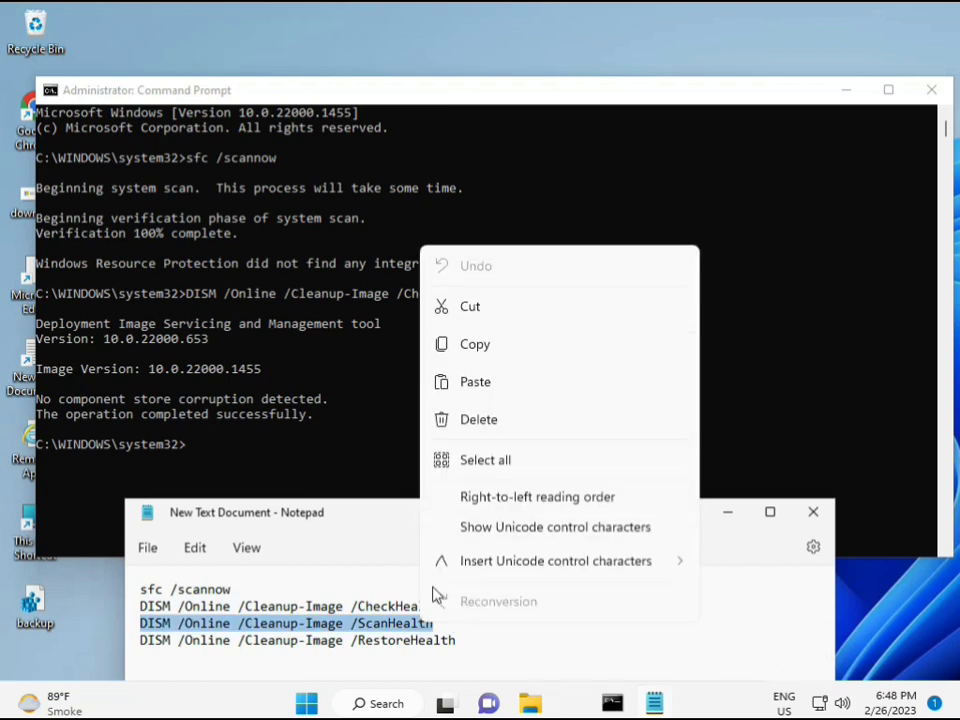
pyautogui.click(466, 358)
pyautogui.click(210, 456)
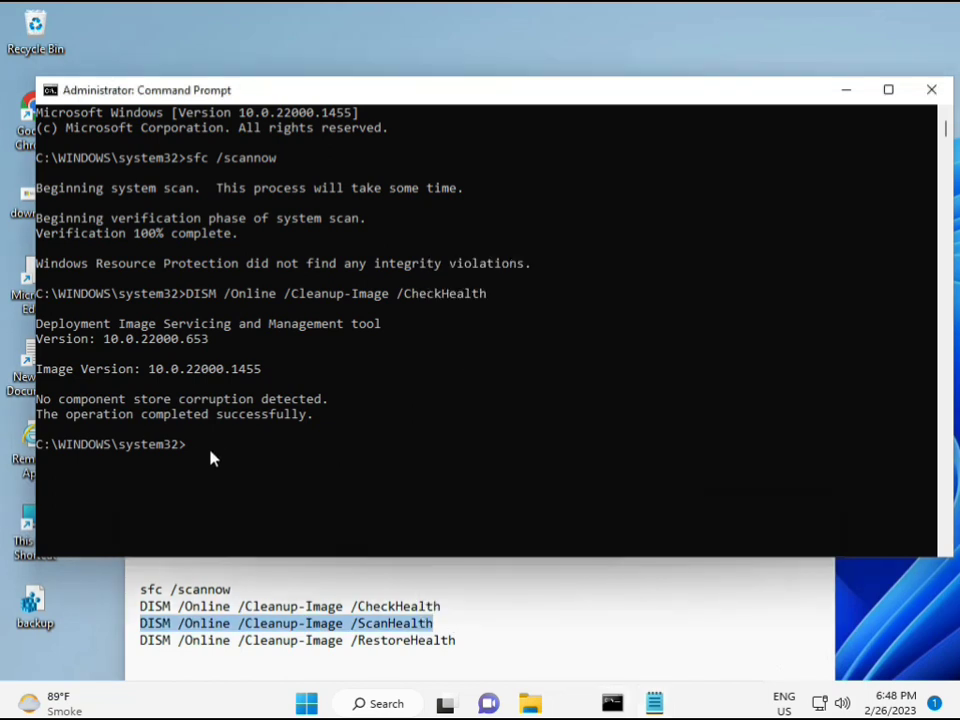
pyautogui.rightClick(193, 452)
pyautogui.rightClick(193, 452)
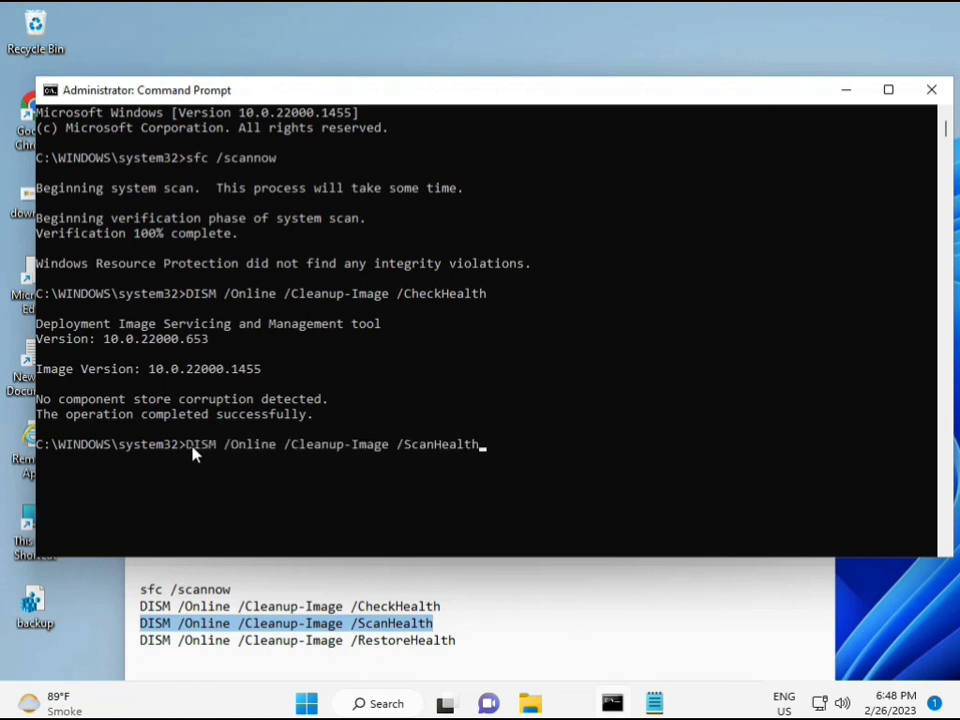
pyautogui.press('Return')
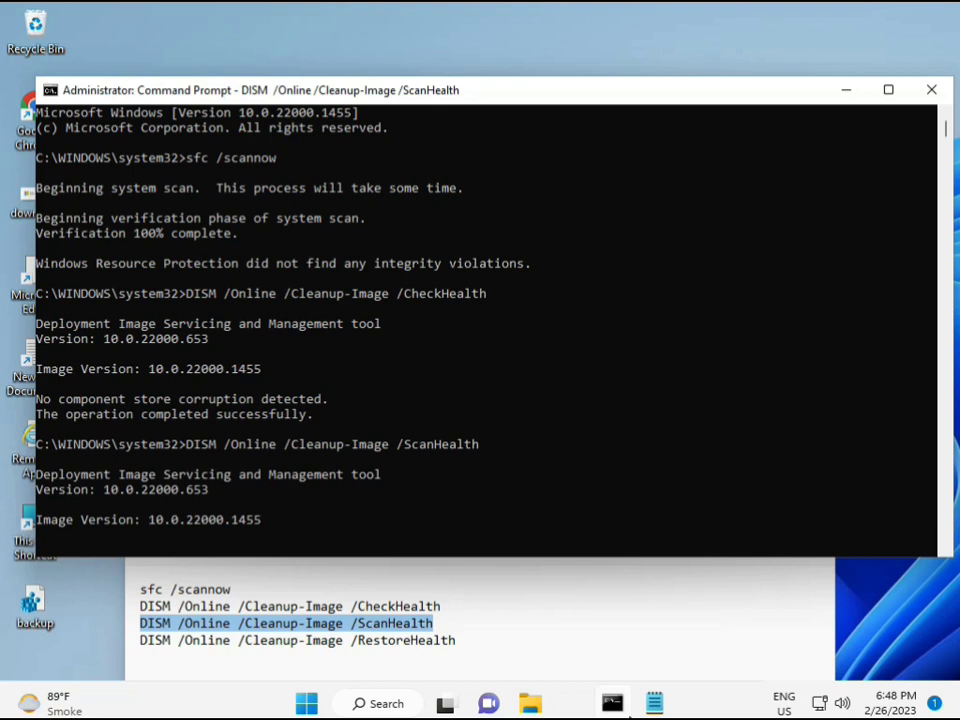
pyautogui.scroll(-7, 418, 458)
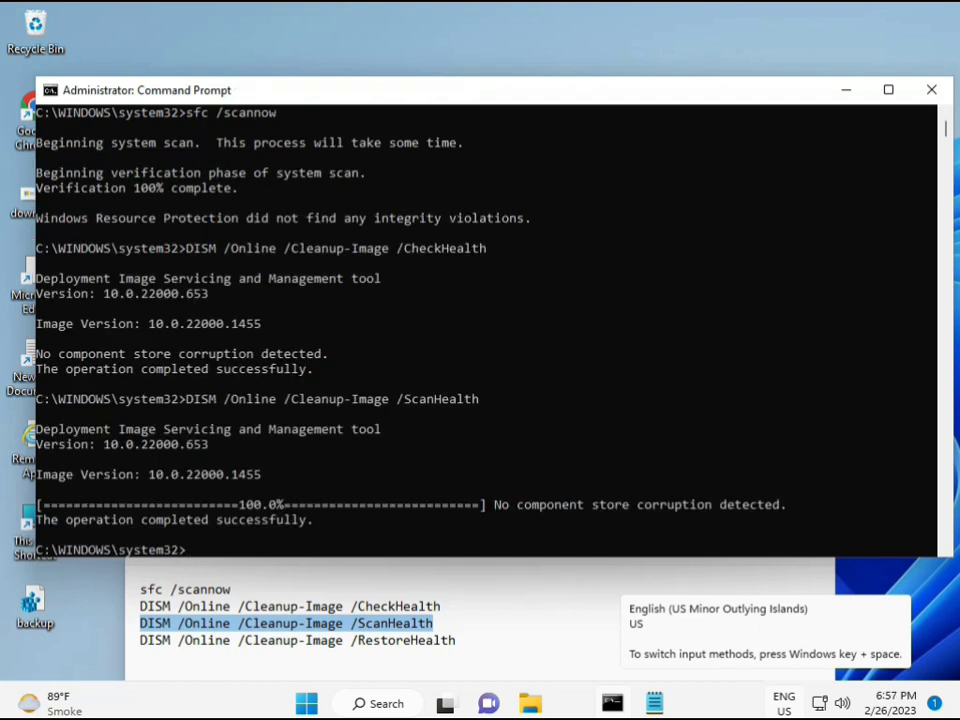
# Copy the DISM RestoreHealth command line from the Notepad note.
pyautogui.moveTo(212, 520); pyautogui.dragTo(313, 520)
pyautogui.click(226, 645)
pyautogui.tripleClick(226, 645)
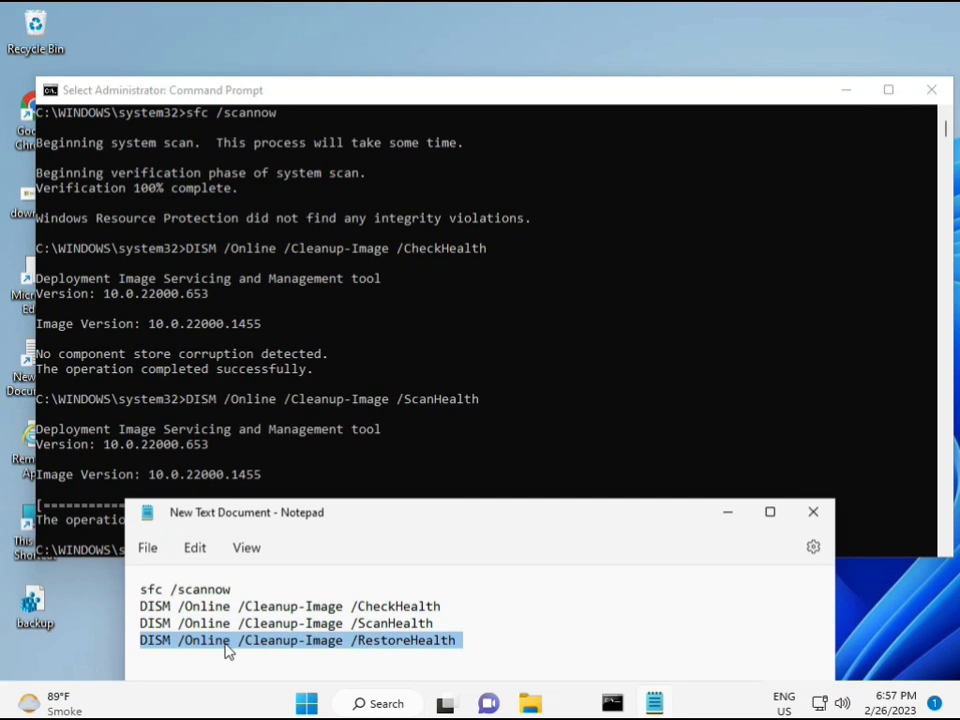
pyautogui.rightClick(228, 647)
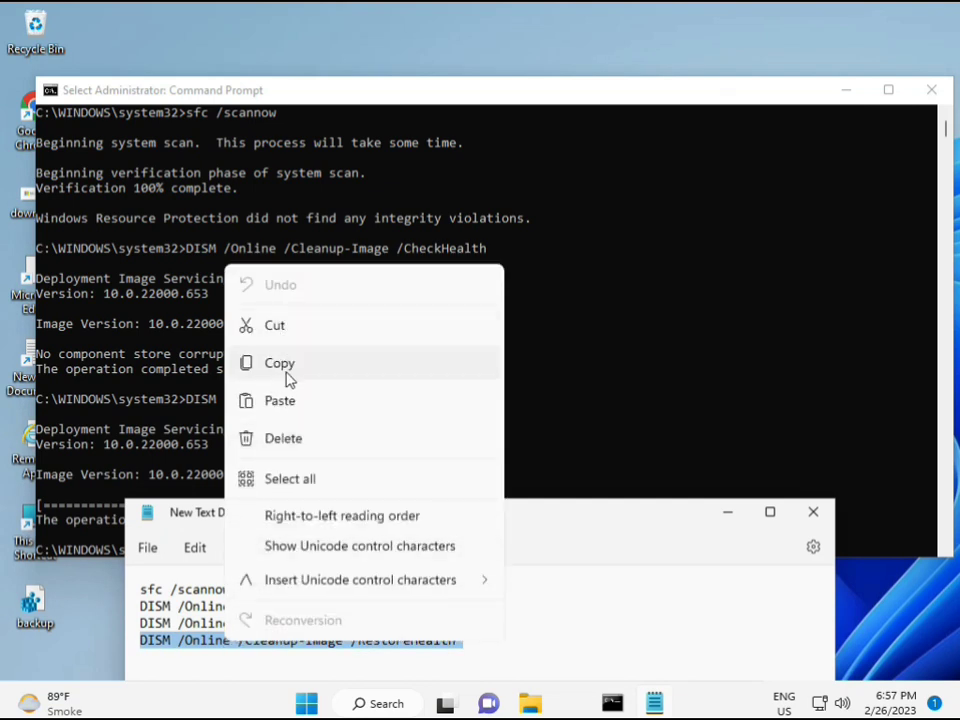
pyautogui.click(315, 372)
# Paste the RestoreHealth command at the Command Prompt and start the repair.
pyautogui.click(270, 489)
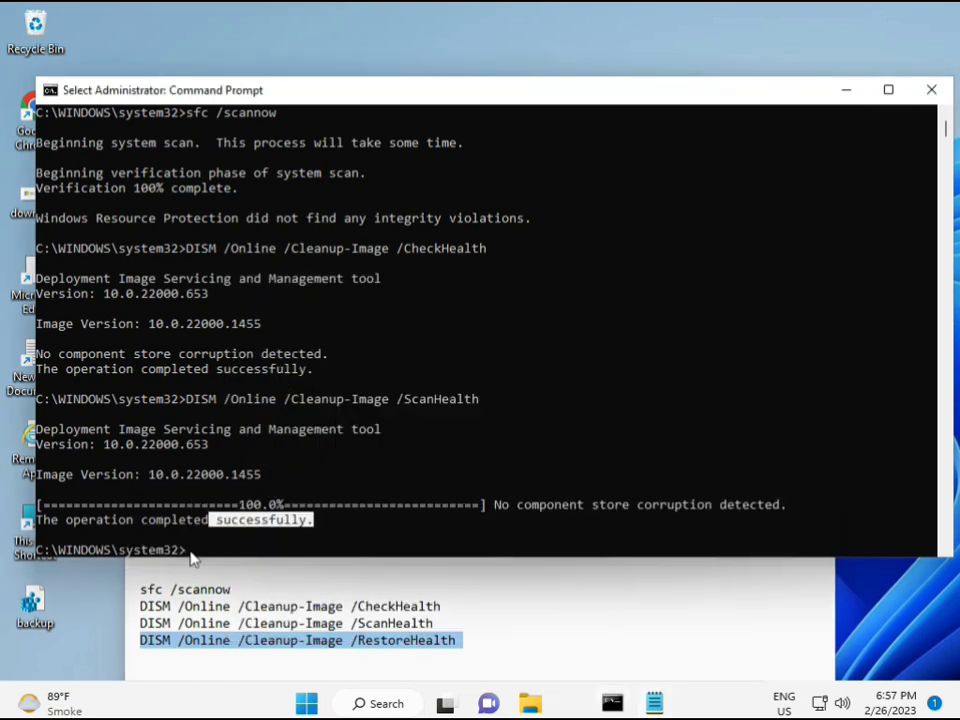
pyautogui.click(191, 554)
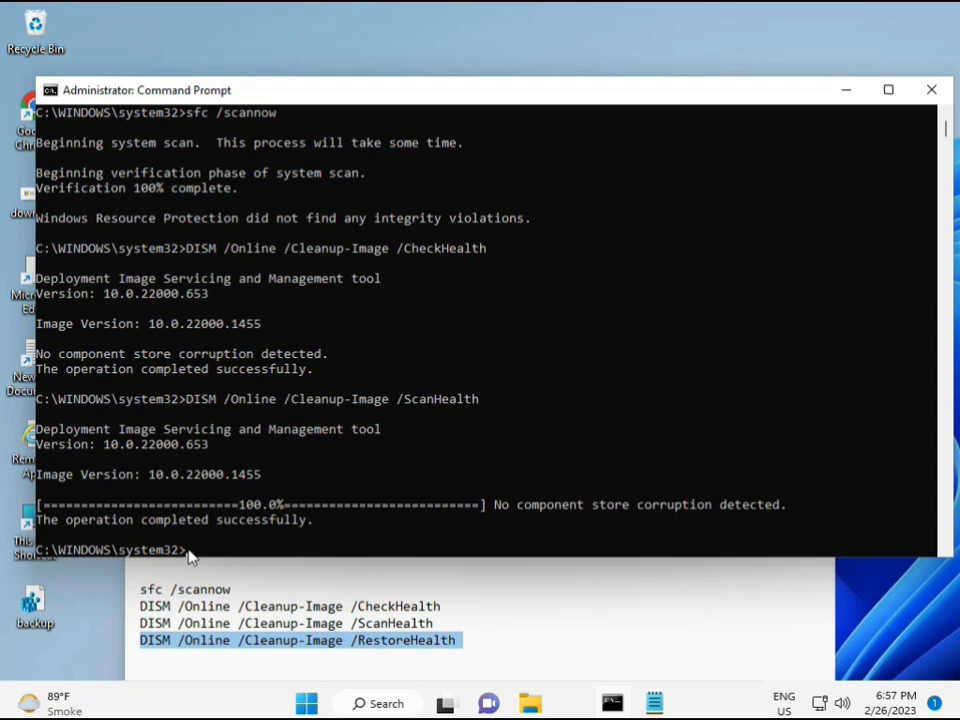
pyautogui.click(191, 556)
pyautogui.hotkey('ctrl', 'v')
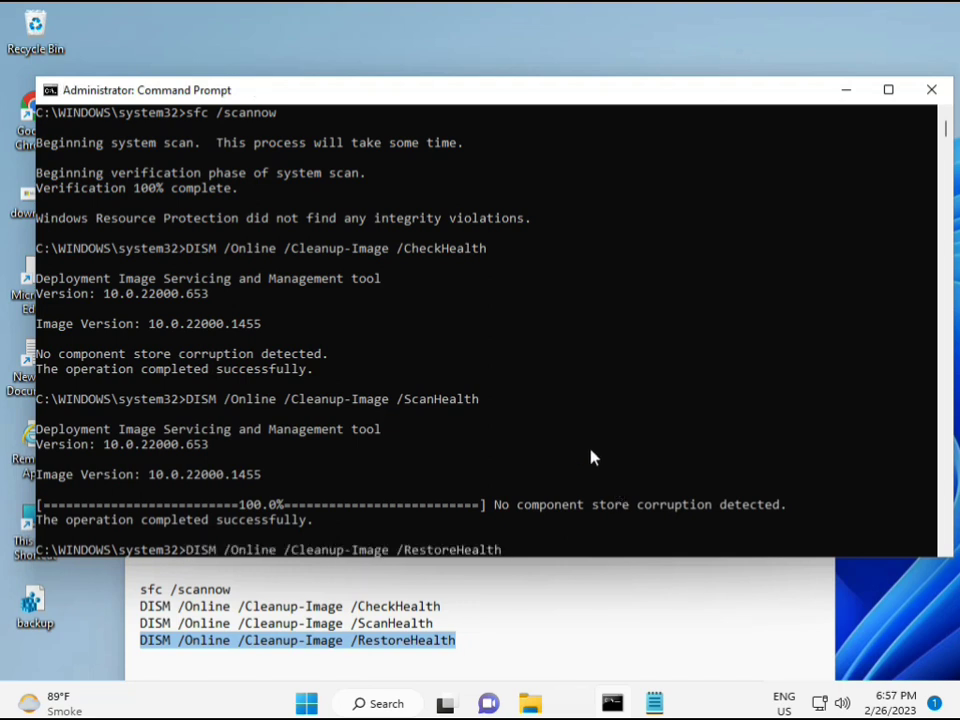
pyautogui.scroll(-6, 588, 455)
pyautogui.scroll(-3, 575, 453)
pyautogui.scroll(7, 440, 445)
pyautogui.scroll(2, 600, 330)
pyautogui.moveTo(946, 130)
pyautogui.mouseDown()
pyautogui.moveTo(950, 143)
pyautogui.moveTo(949, 133)
pyautogui.mouseUp()
pyautogui.click(192, 280)
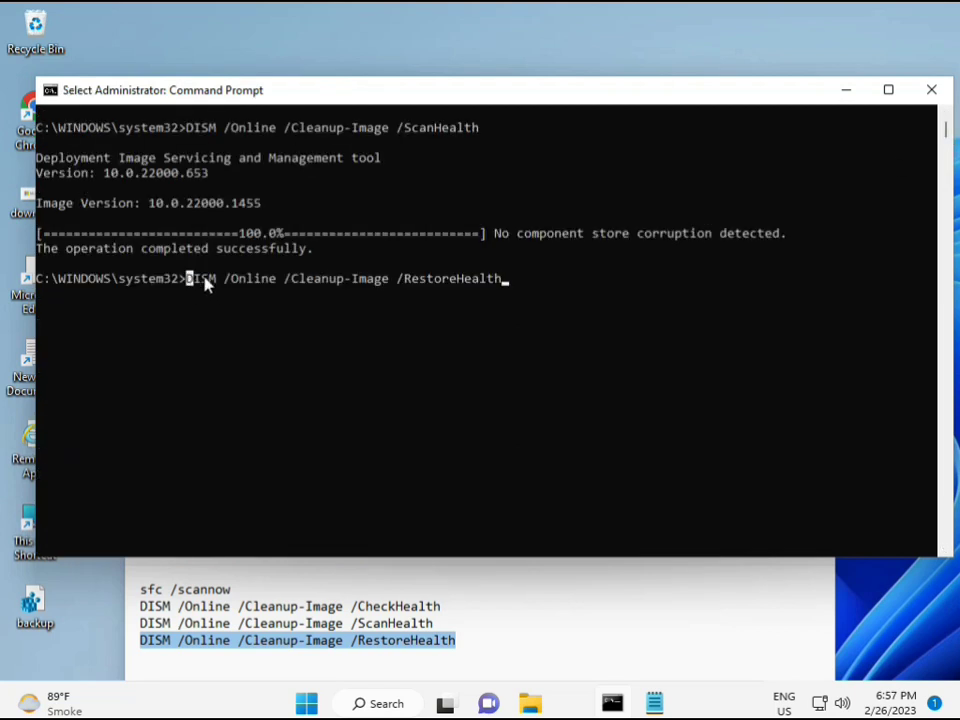
pyautogui.press('Escape')
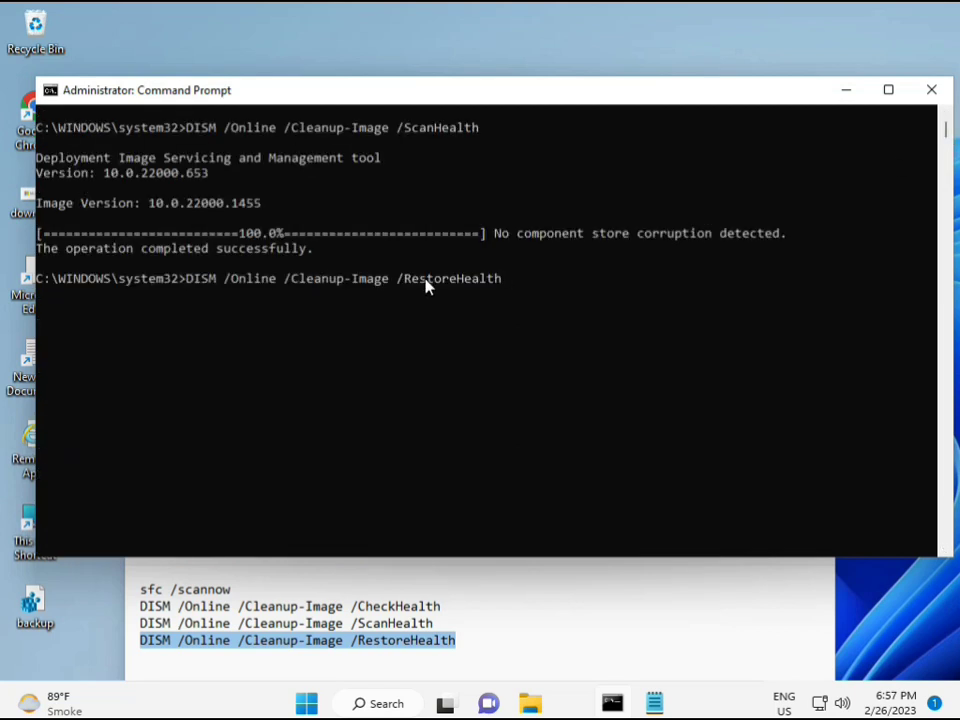
pyautogui.press('Return')
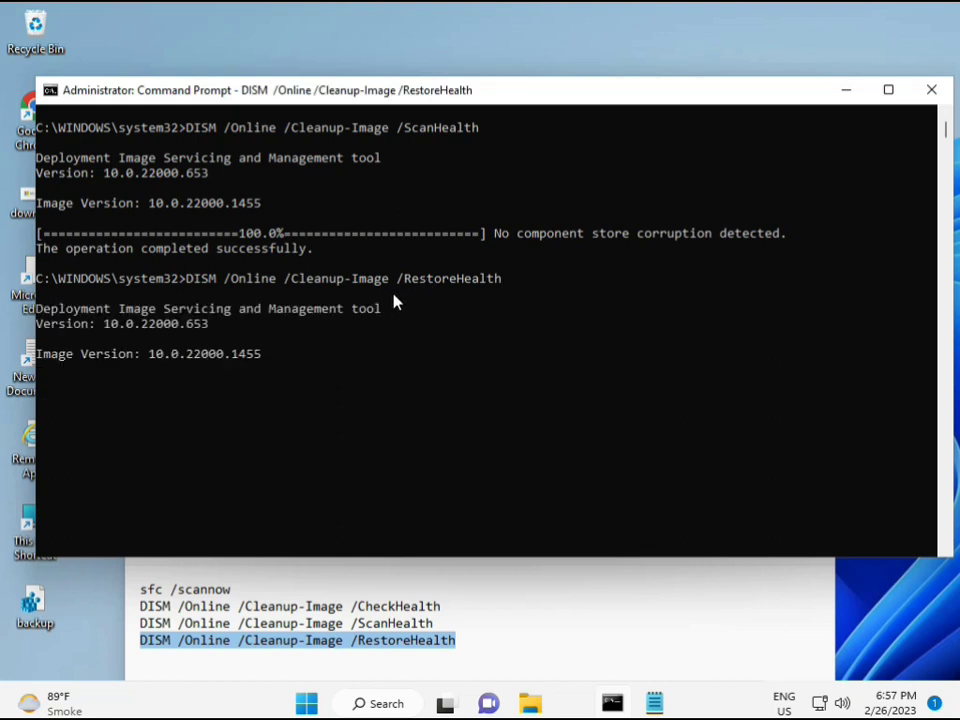